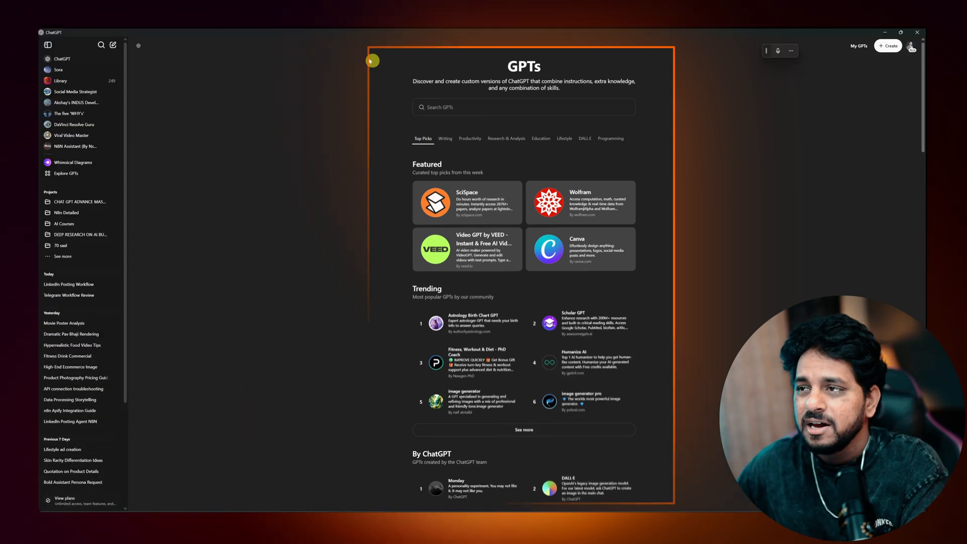
# Search the GPT store for n8n and start a chat with N8N Assistant (By Nskha)
pyautogui.click(441, 104)
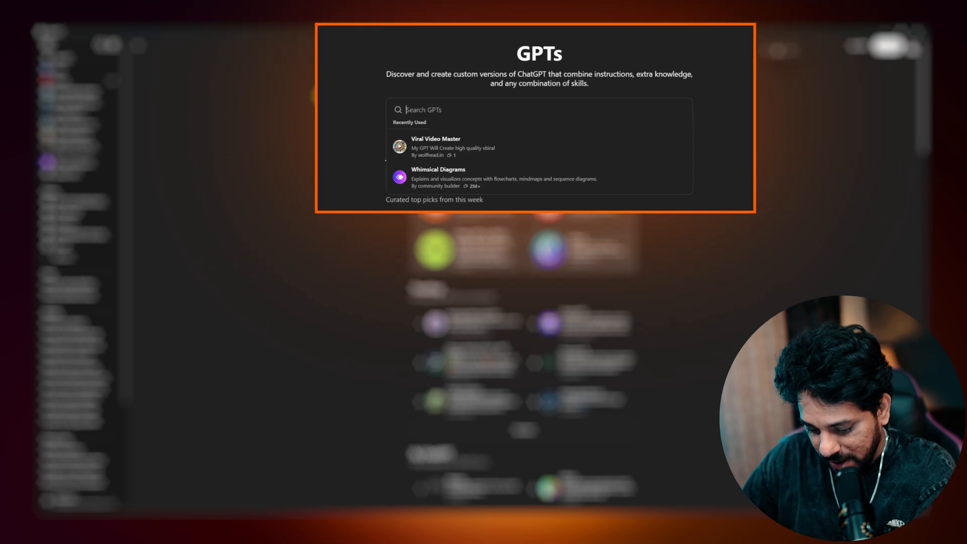
pyautogui.write('n8n')
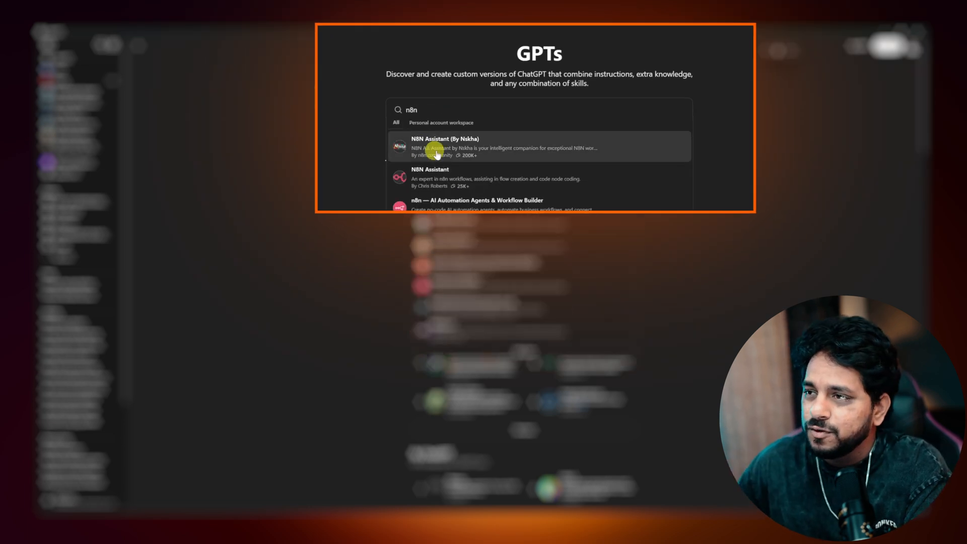
pyautogui.click(488, 151)
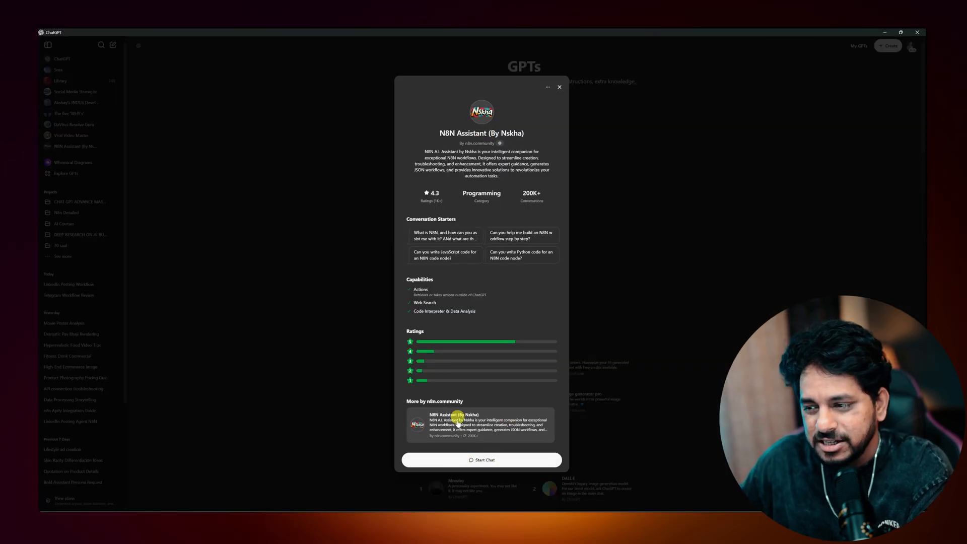
pyautogui.click(491, 462)
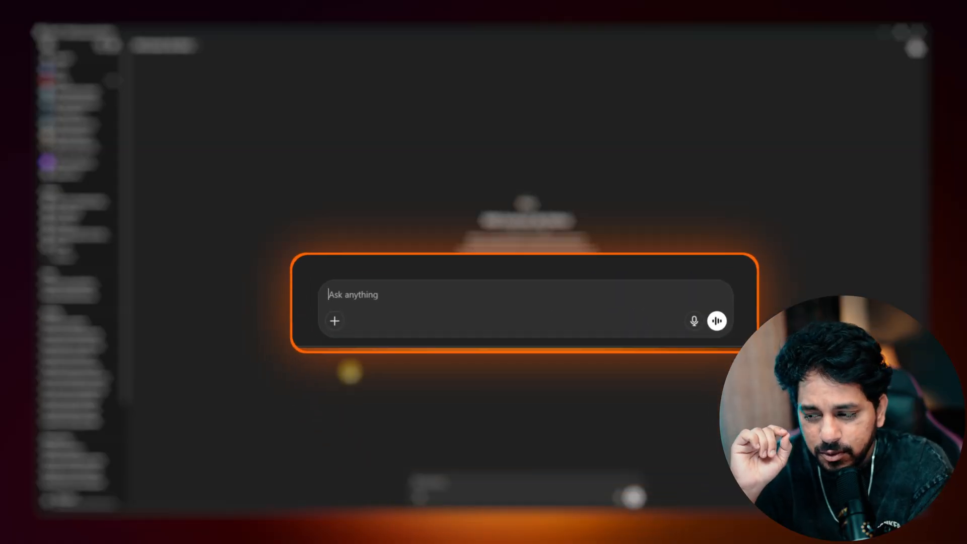
# Compose a prompt requesting a workflow that uses Tavili for research, triggers it at 8:00 AM and automatically saves it in air table
pyautogui.write('I want you to create')
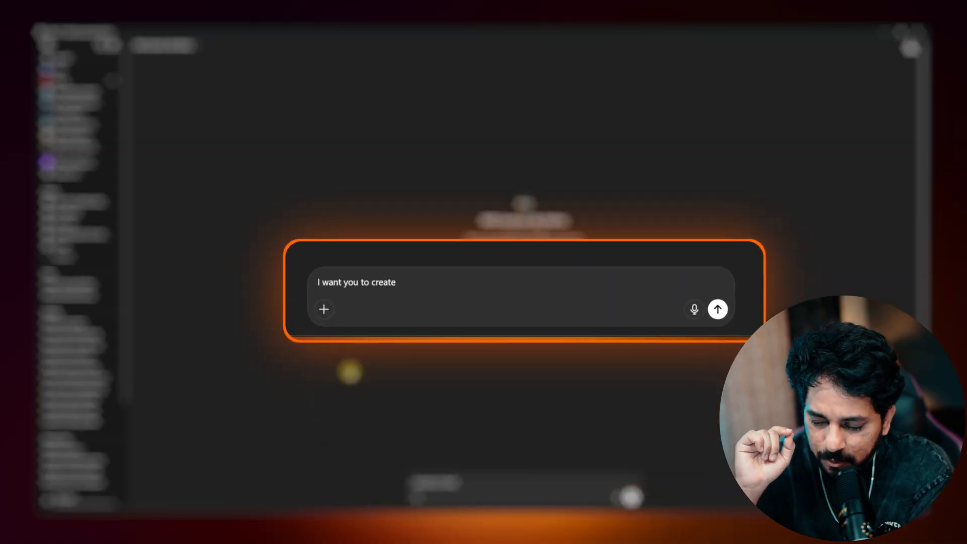
pyautogui.write(" a workflow for me wherein I'll be")
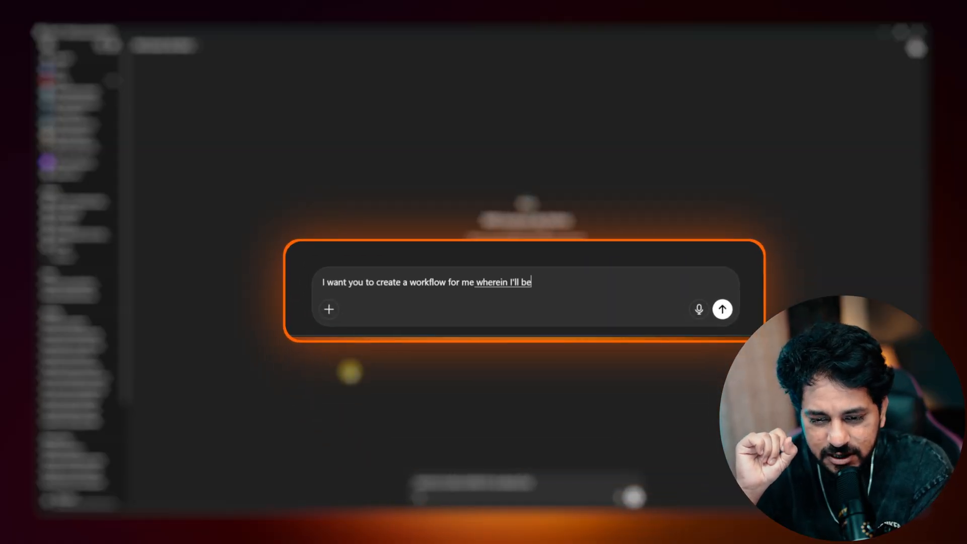
pyautogui.write(' using Tavili for research')
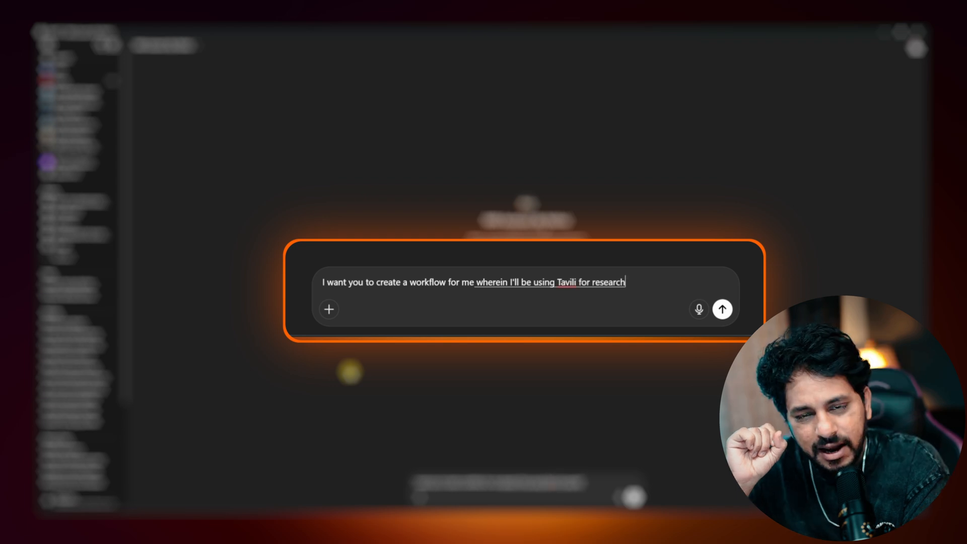
pyautogui.write(' and I want to trigger')
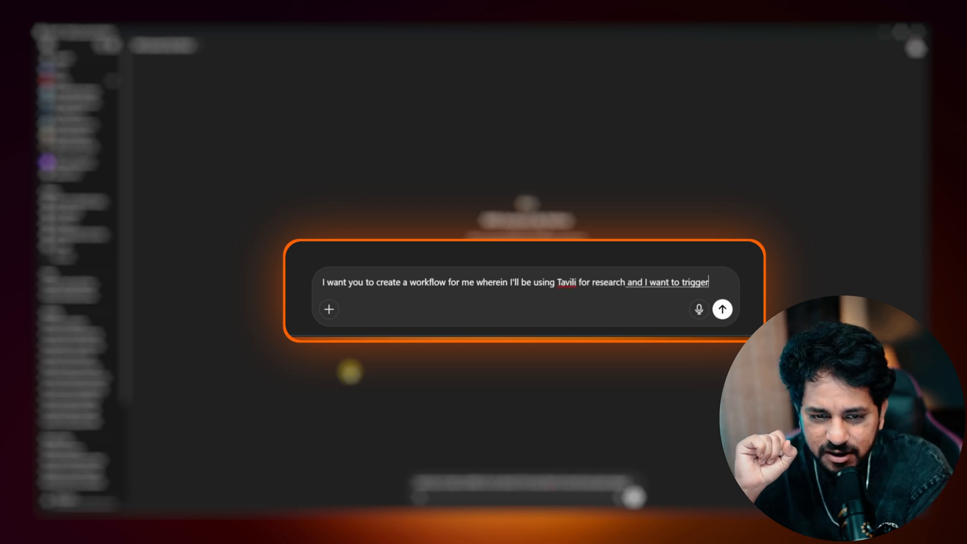
pyautogui.write(' the research at eight am in the morning')
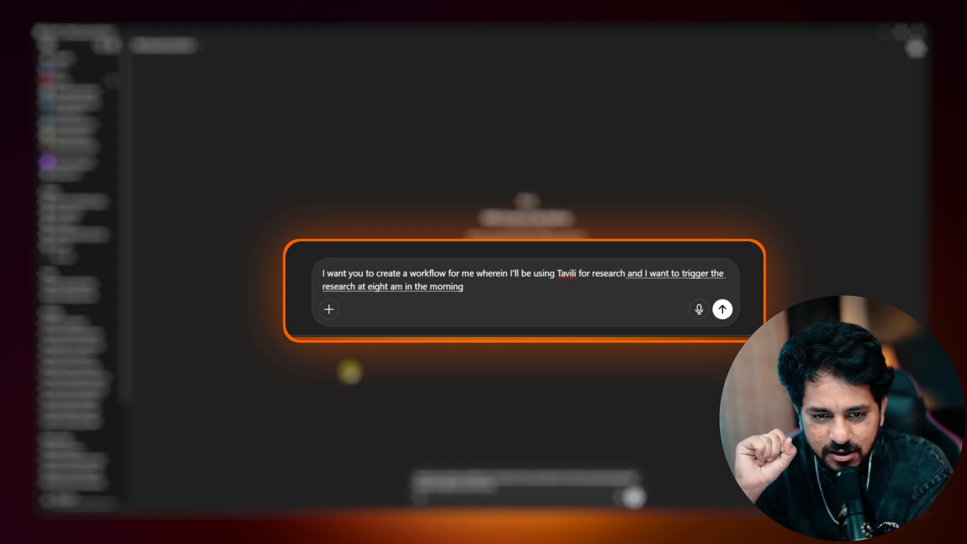
pyautogui.write(' the research should autom')
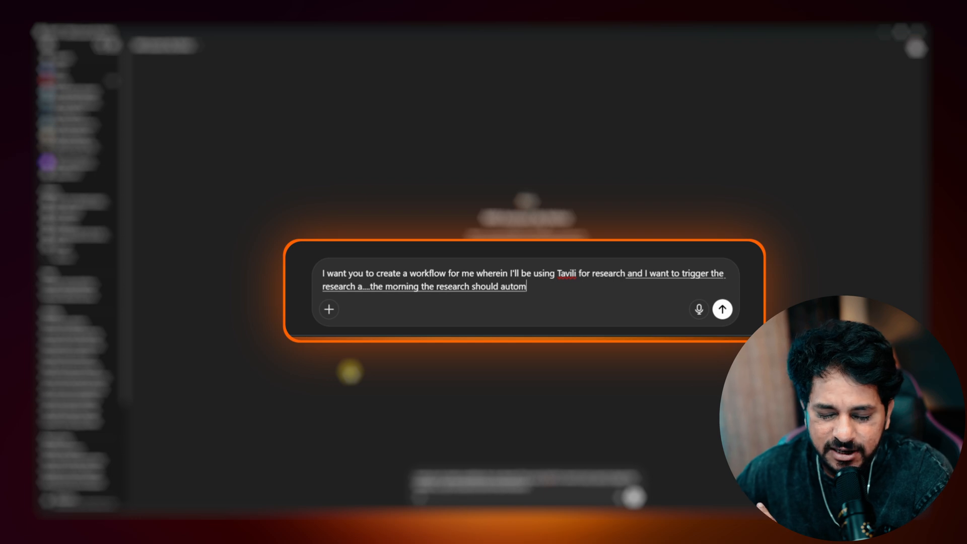
pyautogui.write('atically get saved in my air table')
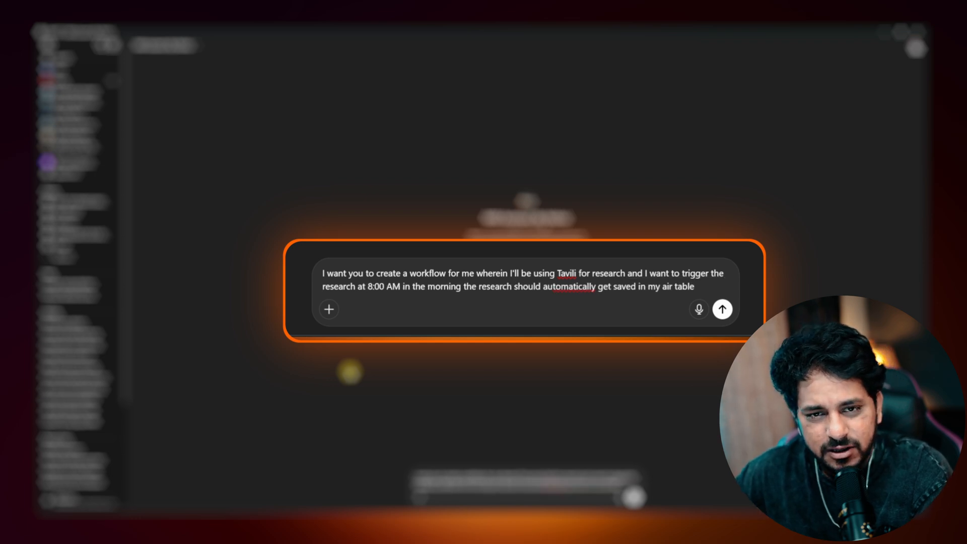
# Extend the prompt so that approving a post creates a 5 pointer linkedin post and posts it directly on linkedin
pyautogui.write(' and after that whenever I approve the post')
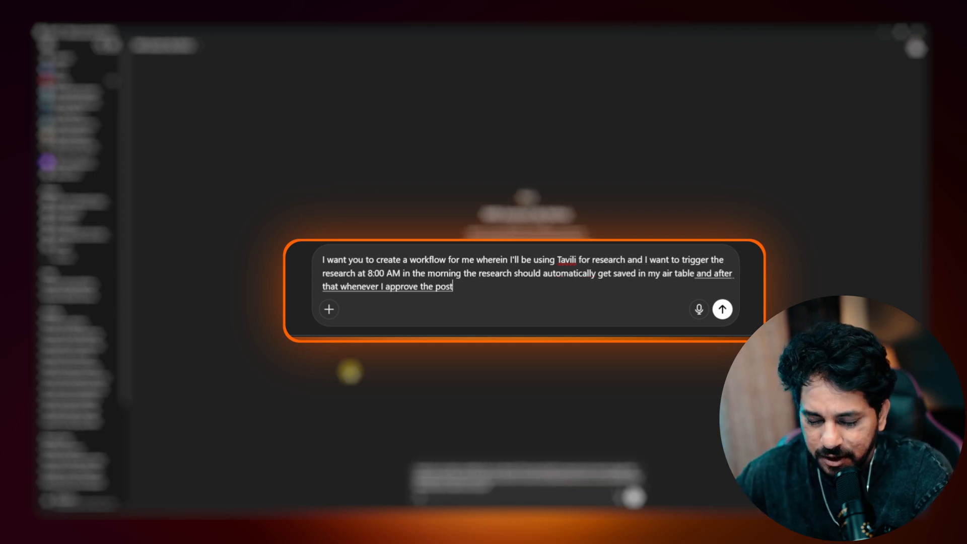
pyautogui.write(' it should create a five pointer linkedin post for me')
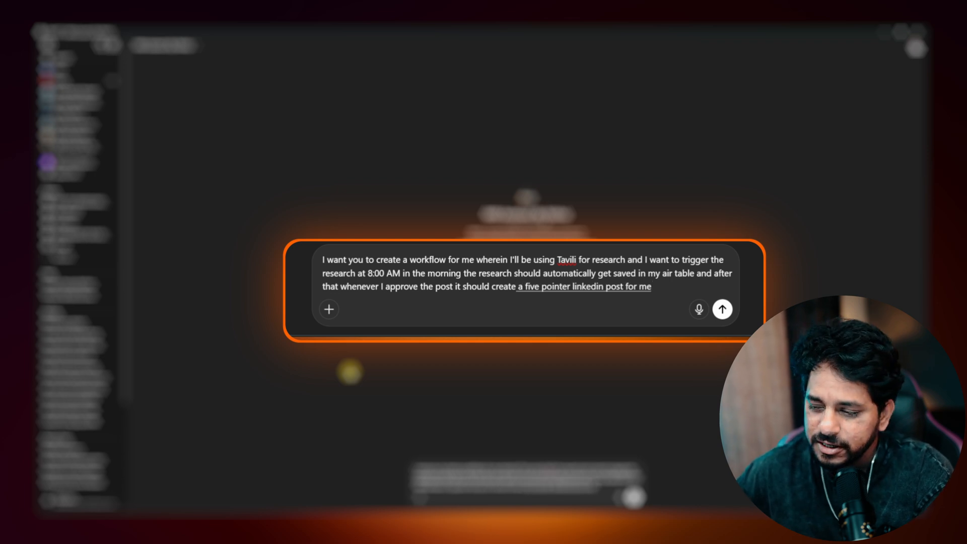
pyautogui.write(' and post it directly on my linkedin')
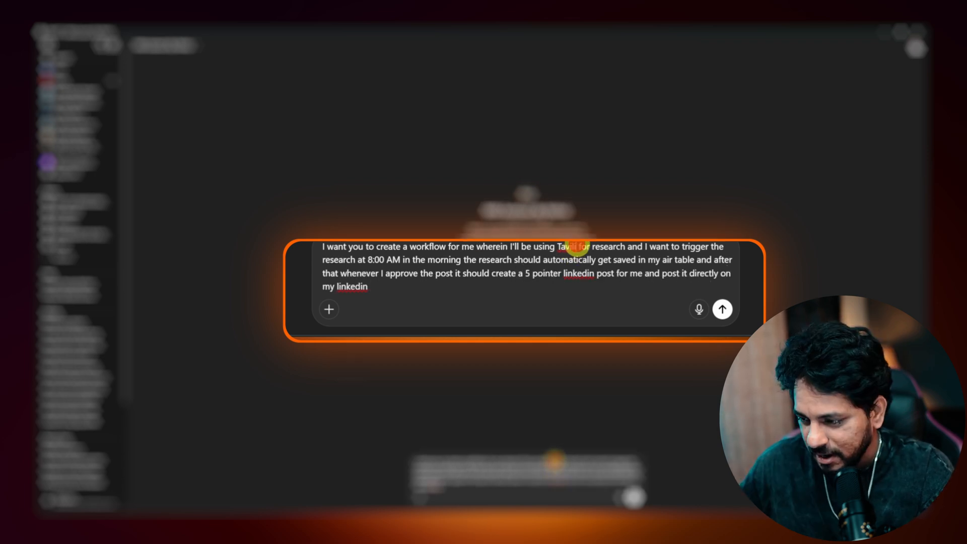
# Correct the research tool's name to Tavily in the prompt and send the prompt
pyautogui.press('BackSpace')
pyautogui.write('y')
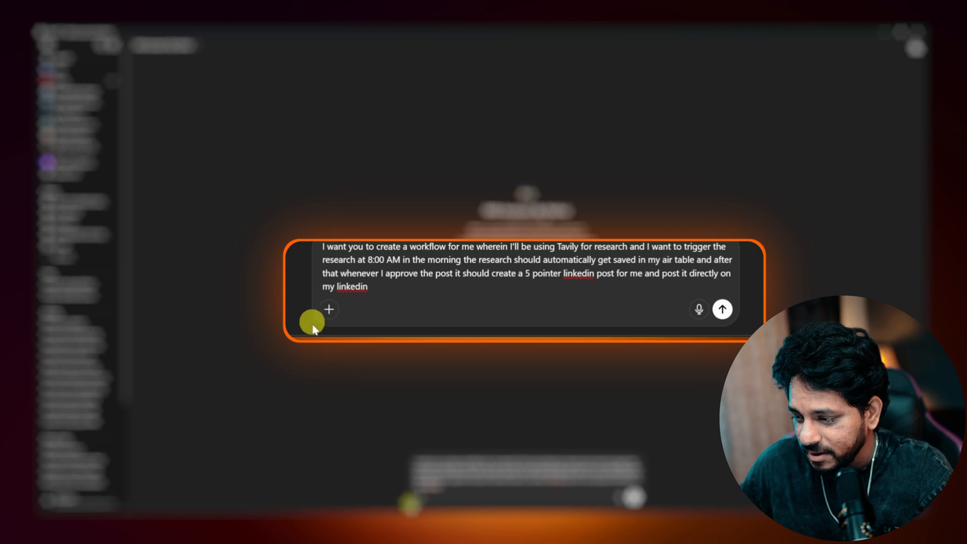
pyautogui.click(450, 486)
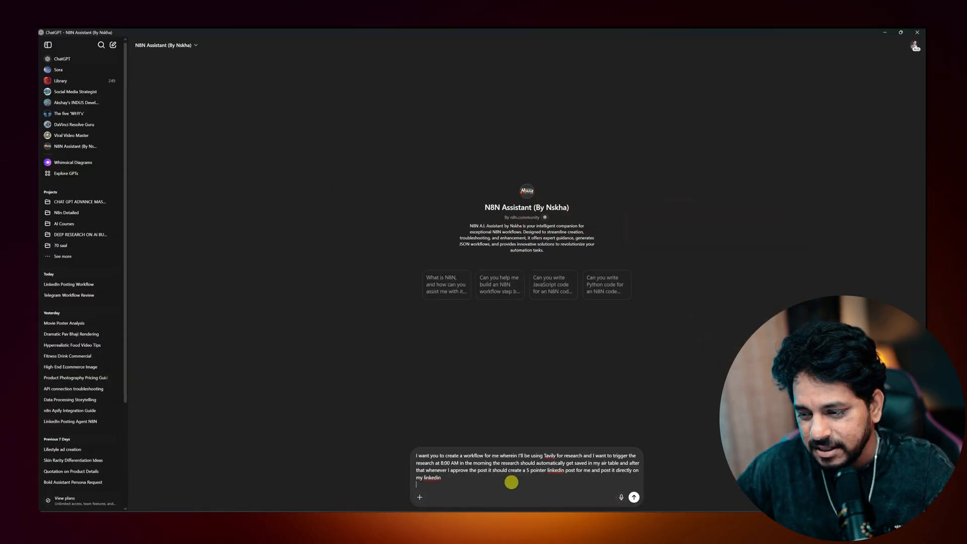
pyautogui.press('Return')
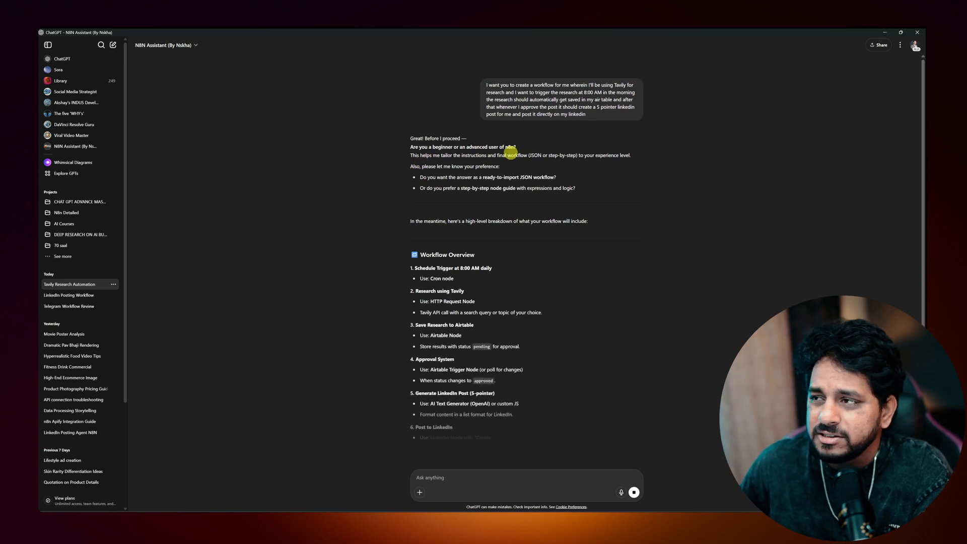
# Draft a reply stating "I am a Mid level N8n user" and start a new line below it
pyautogui.write('I am a Beginner N')
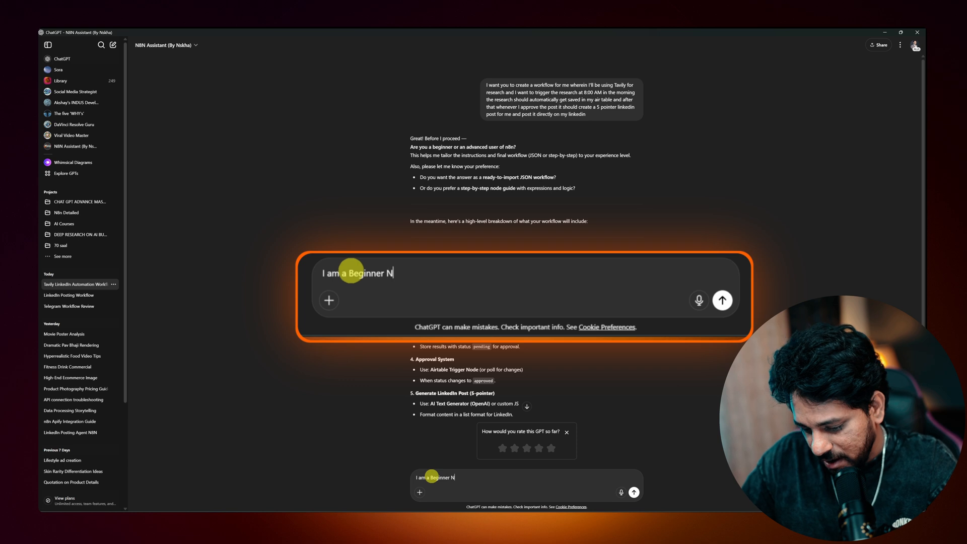
pyautogui.write('8n user')
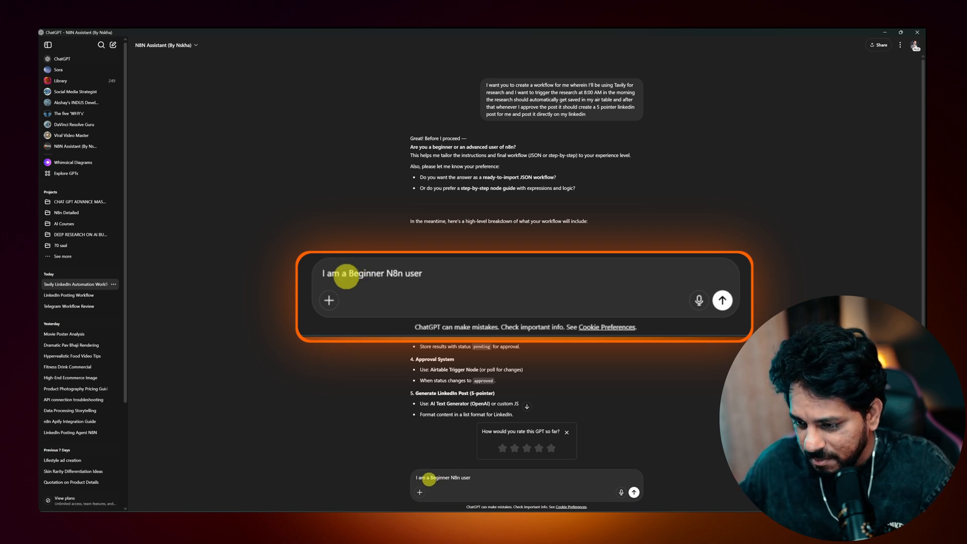
pyautogui.moveTo(432, 477); pyautogui.dragTo(448, 480)
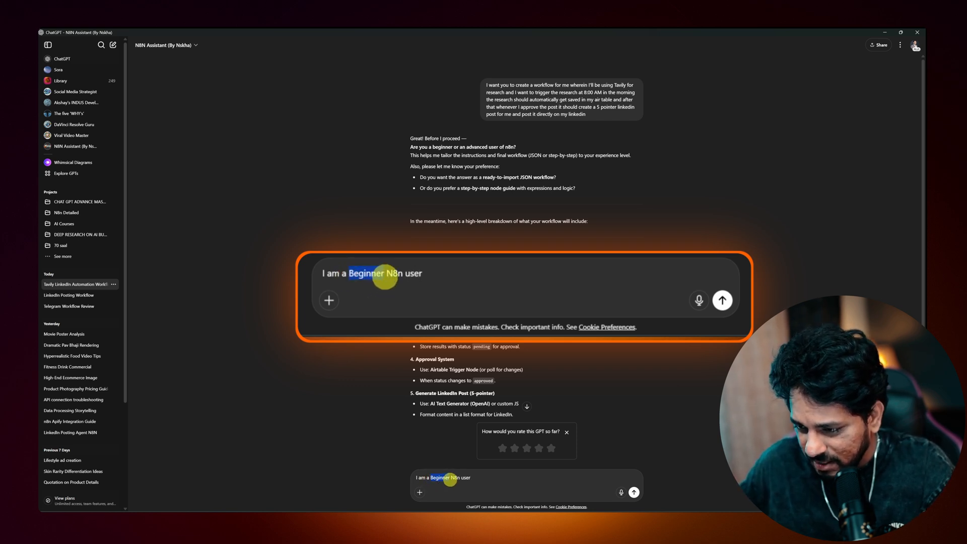
pyautogui.write('Mid level')
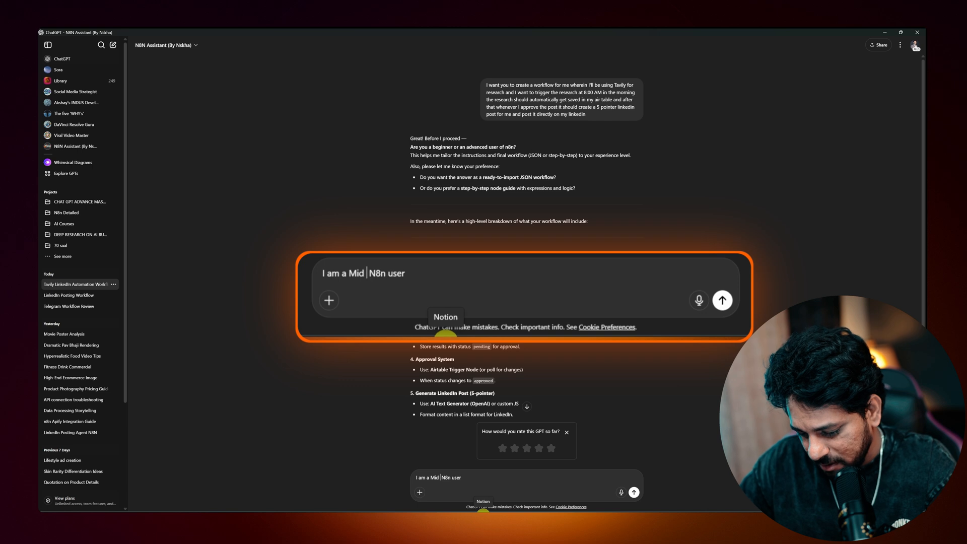
pyautogui.click(516, 478)
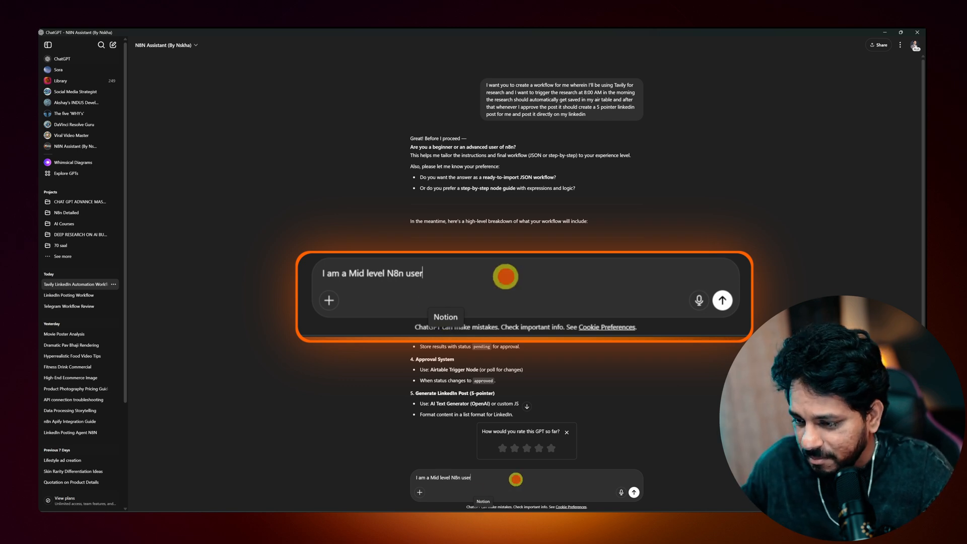
pyautogui.hotkey('shift', 'Return')
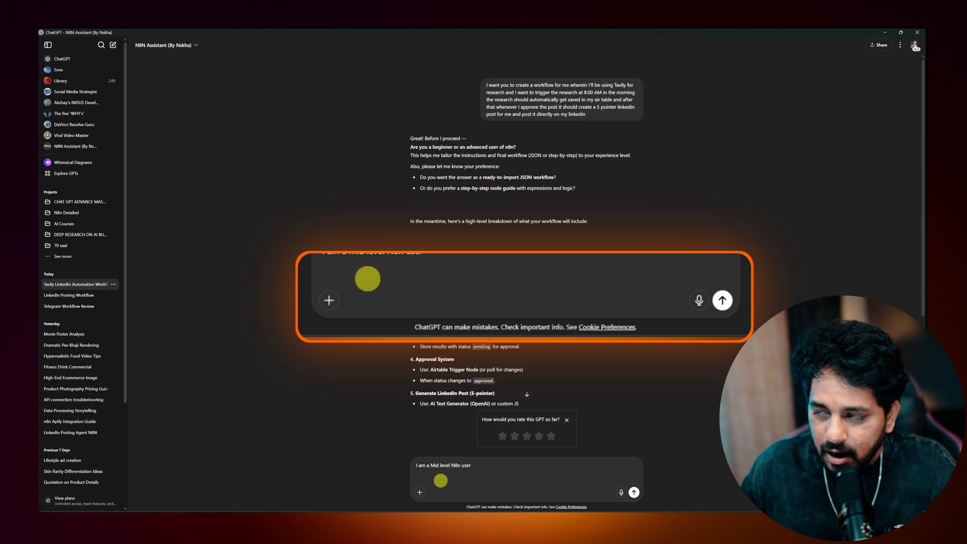
# Add a request for the complete Json file with step-by-step instructions below on how to go ahead, and send the reply
pyautogui.write('you to give me the')
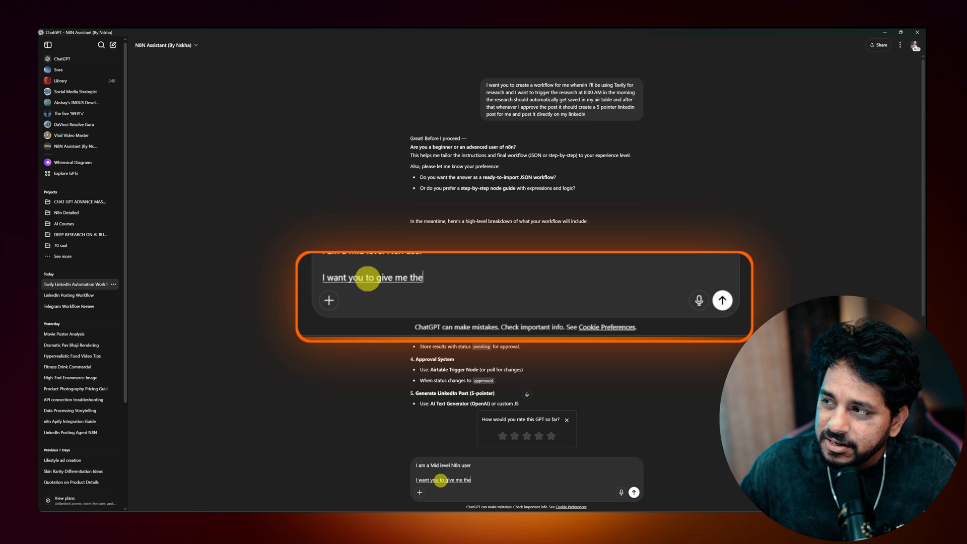
pyautogui.write(' complete Jason file as well')
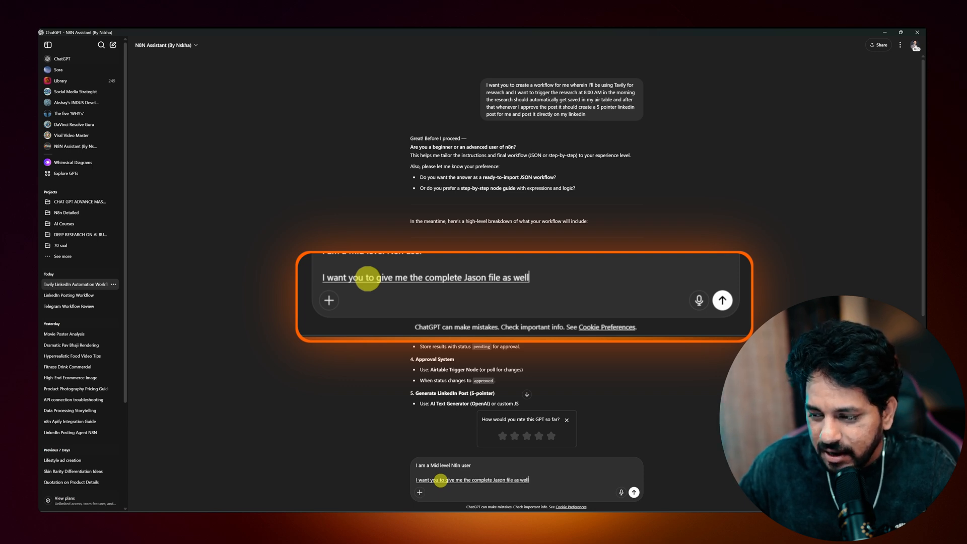
pyautogui.write(' and then')
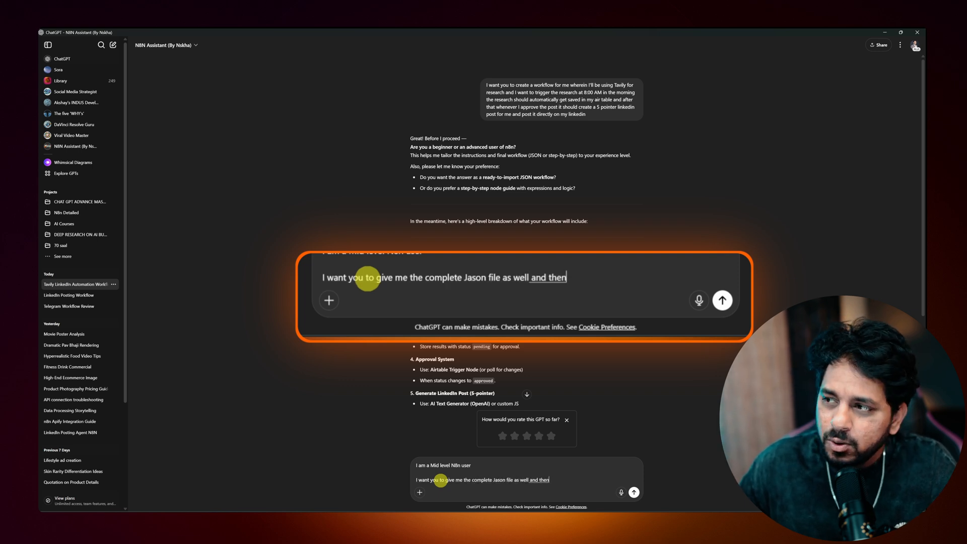
pyautogui.write(' below you can just give me step by step')
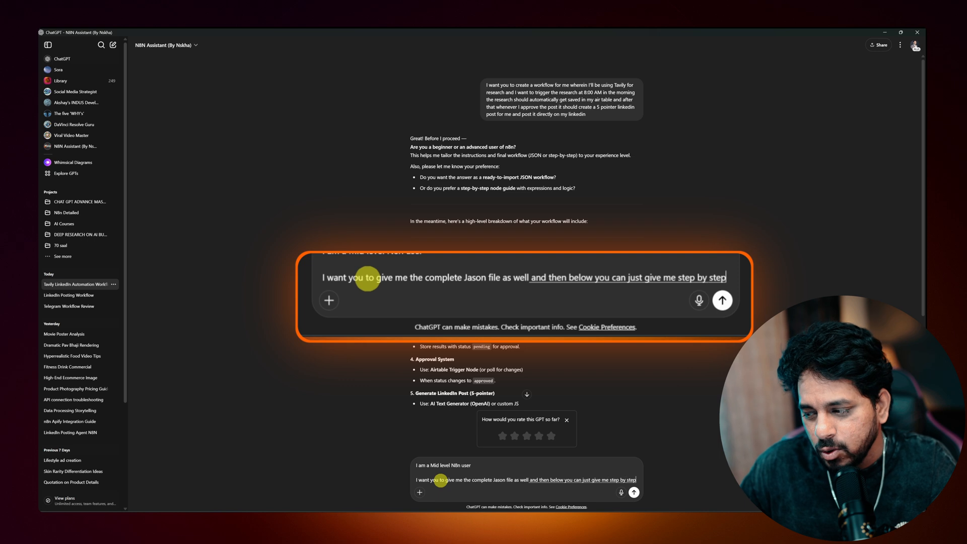
pyautogui.write(' on how do I go ahead on it')
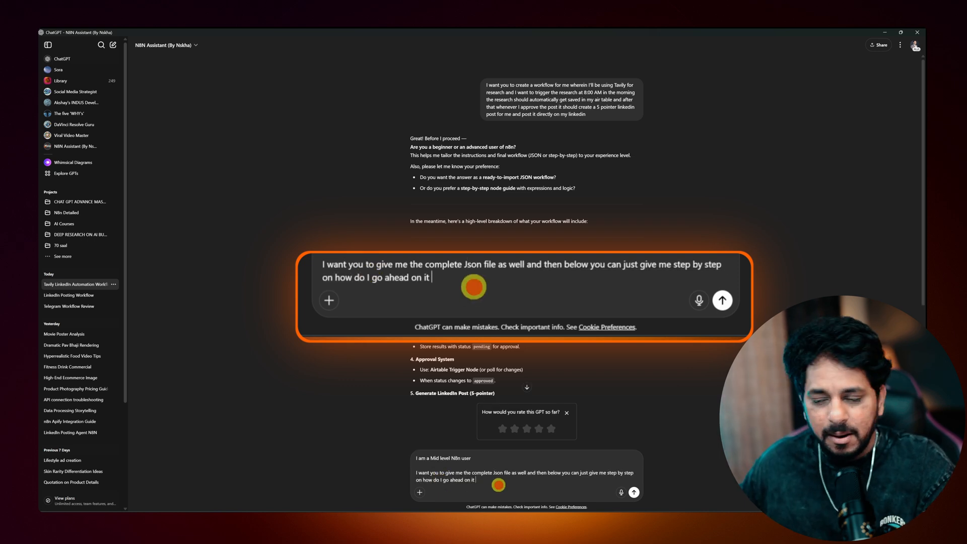
pyautogui.press('Return')
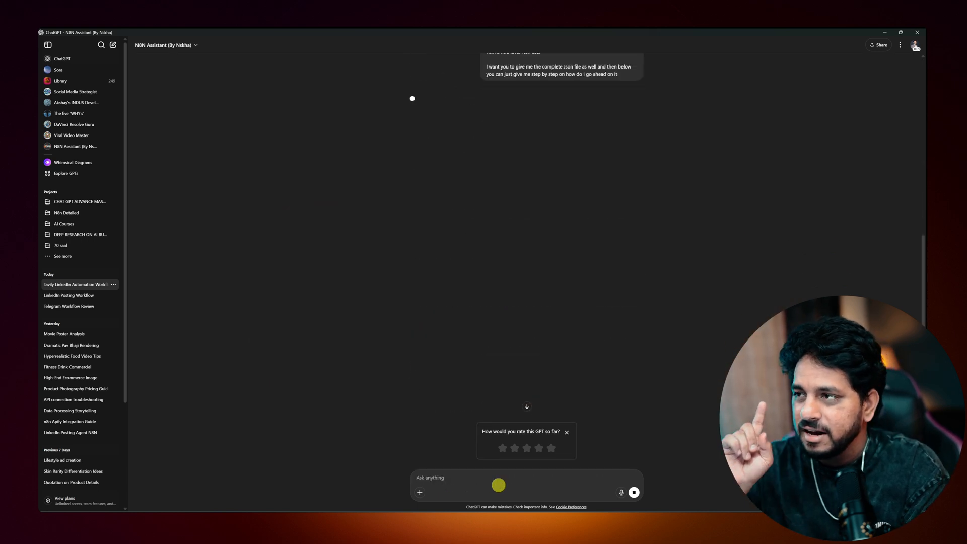
# Dismiss the GPT rating request and read through the workflow's step-by-step guide, returning to the Workflow JSON section
pyautogui.click(567, 434)
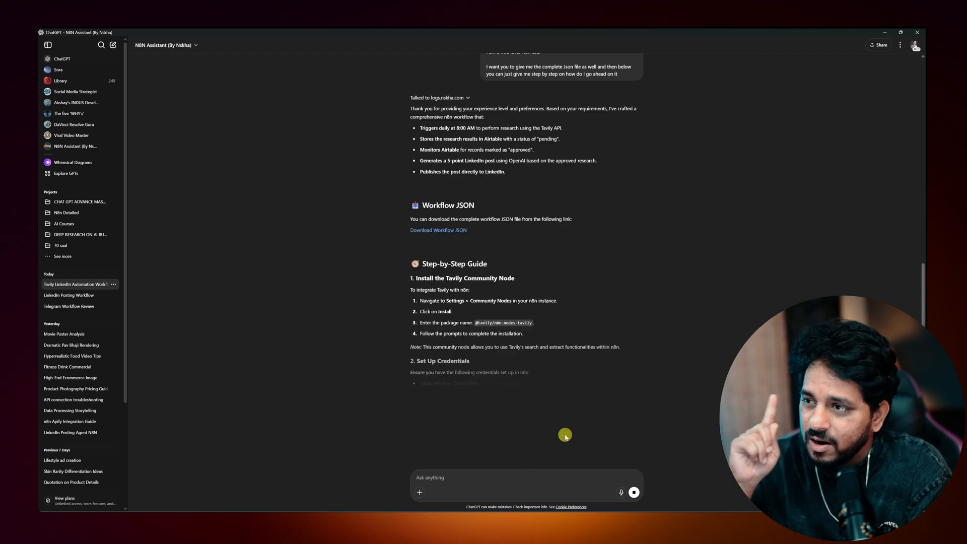
pyautogui.scroll(-3, 429, 293)
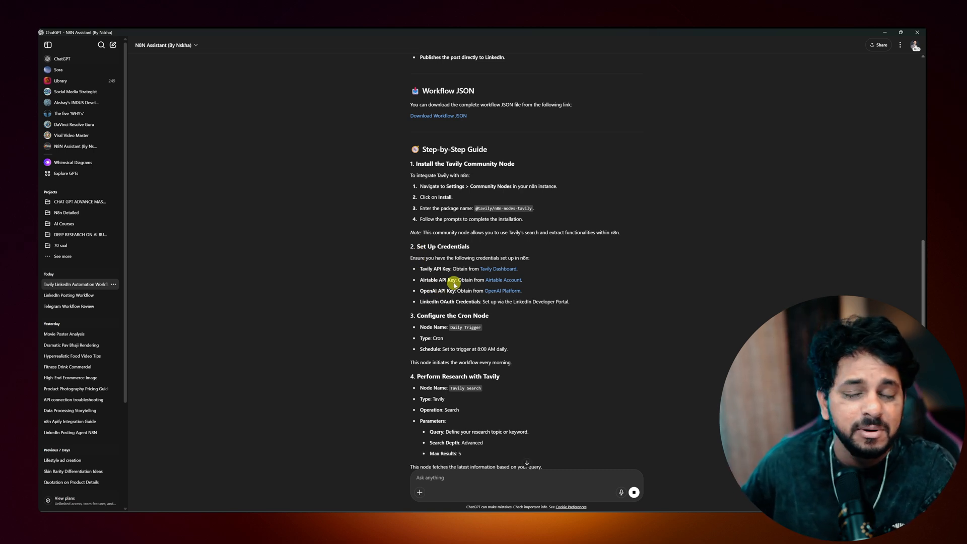
pyautogui.scroll(-2, 421, 282)
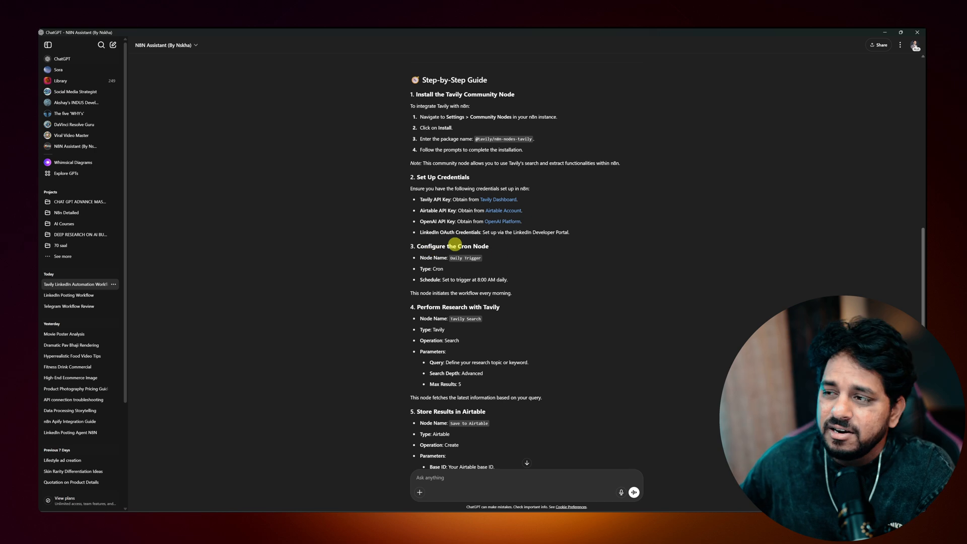
pyautogui.scroll(-1, 456, 209)
pyautogui.scroll(-1, 457, 213)
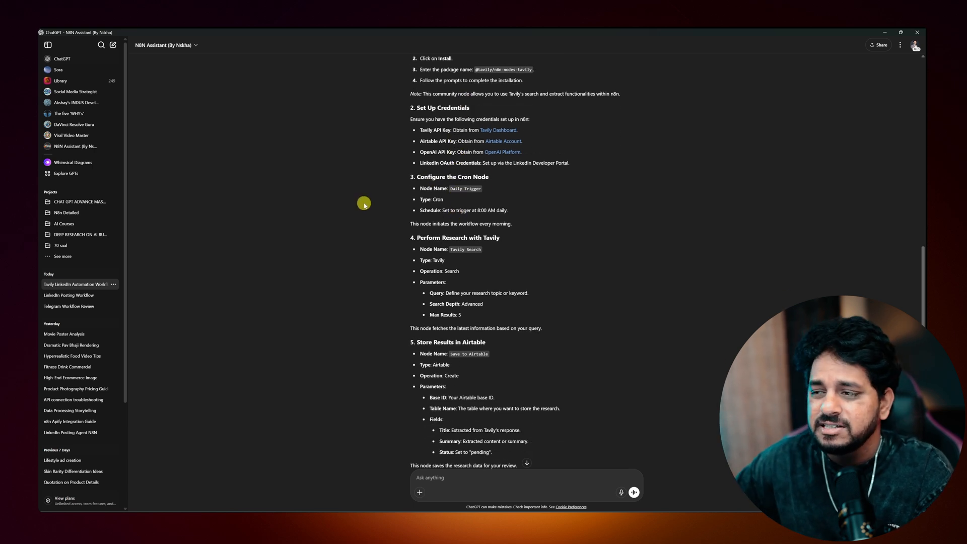
pyautogui.scroll(-8, 386, 214)
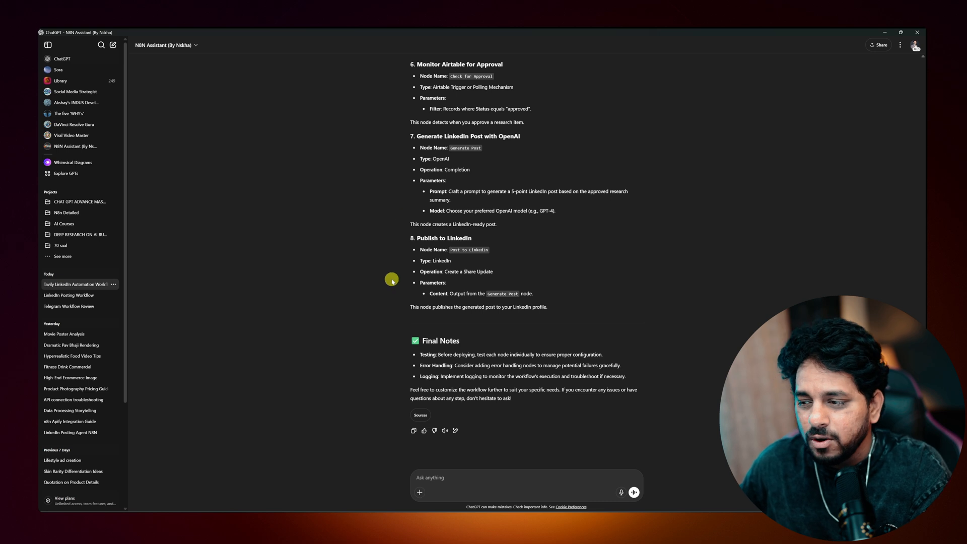
pyautogui.scroll(13, 406, 325)
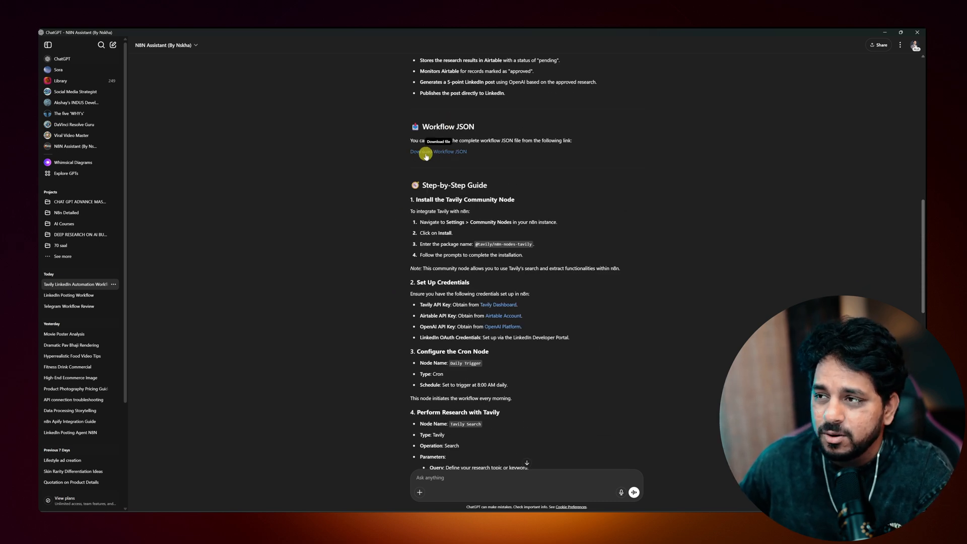
# Try to download the workflow JSON from the link in the Workflow JSON section
pyautogui.scroll(1, 466, 156)
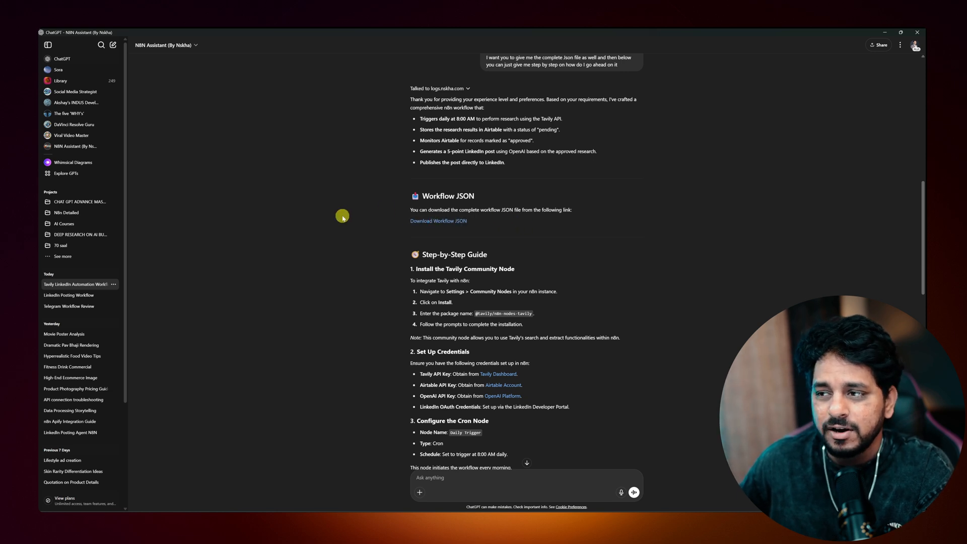
pyautogui.click(431, 221)
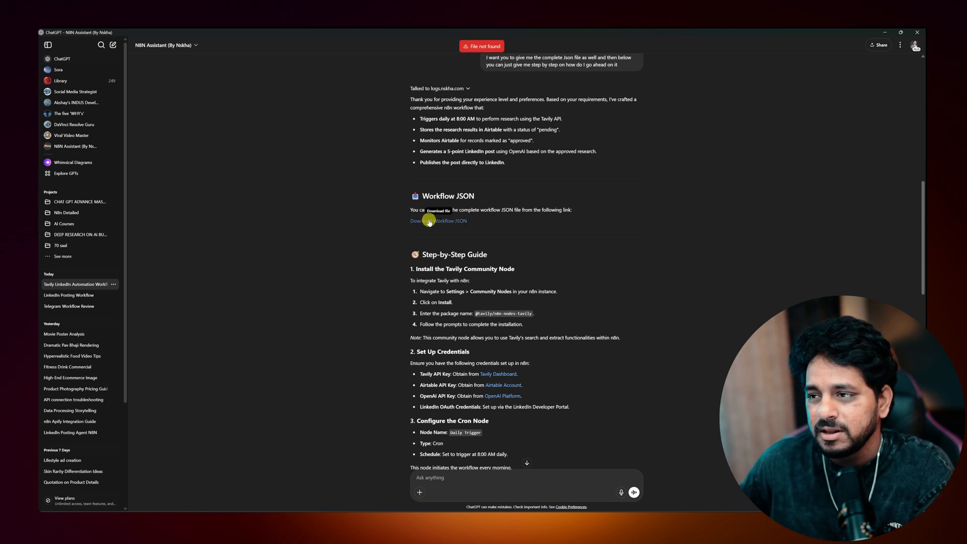
pyautogui.click(437, 221)
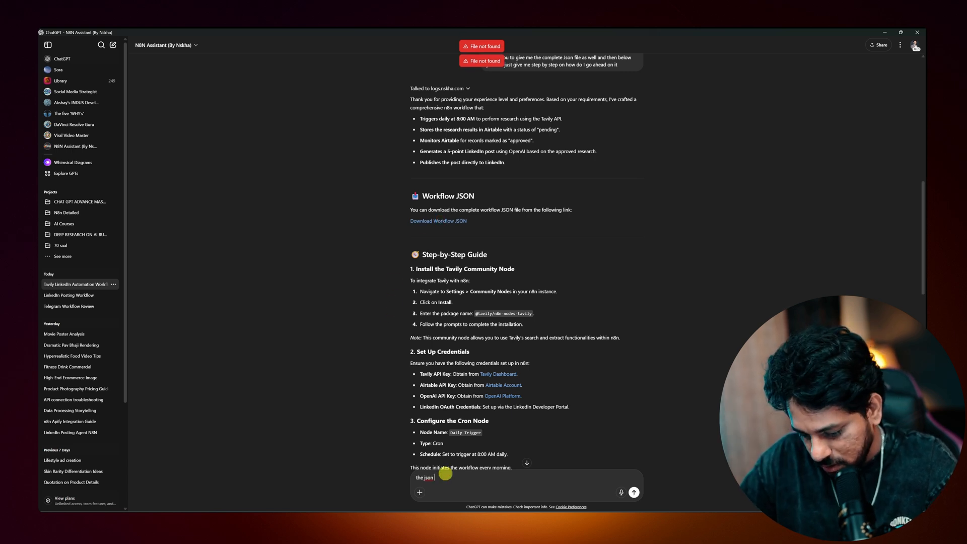
# Send the reply "the json says file not found" to the N8N Assistant
pyautogui.write('sya')
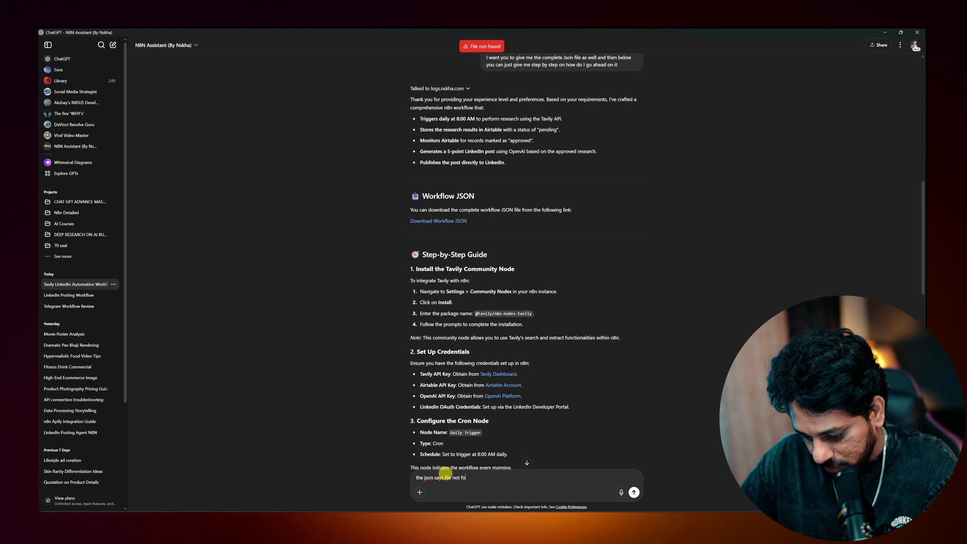
pyautogui.write('s file not found')
pyautogui.press('Return')
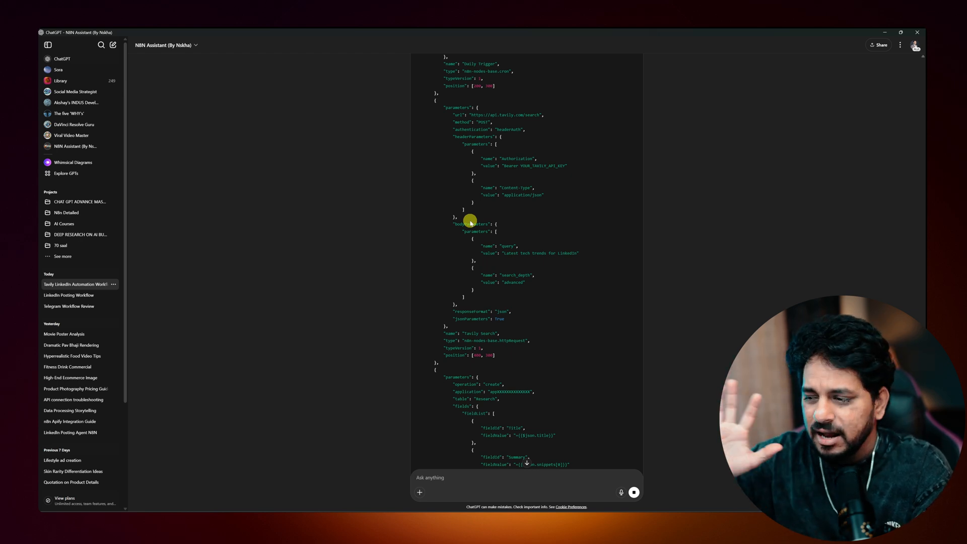
# Download the regenerated workflow JSON and save it as Tavily_Airtable_LinkedIn_Workflow.json in the Pictures folder
pyautogui.scroll(-5, 470, 222)
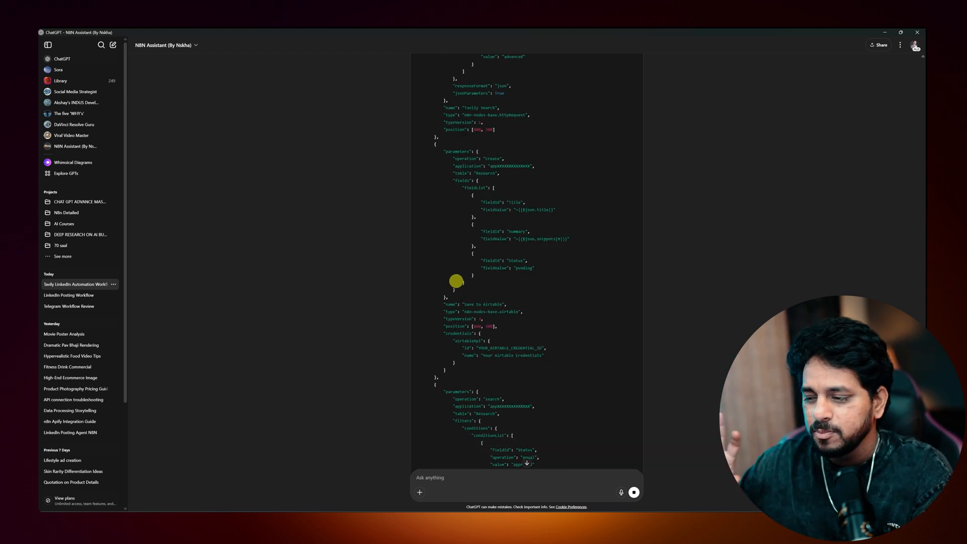
pyautogui.scroll(-4, 450, 285)
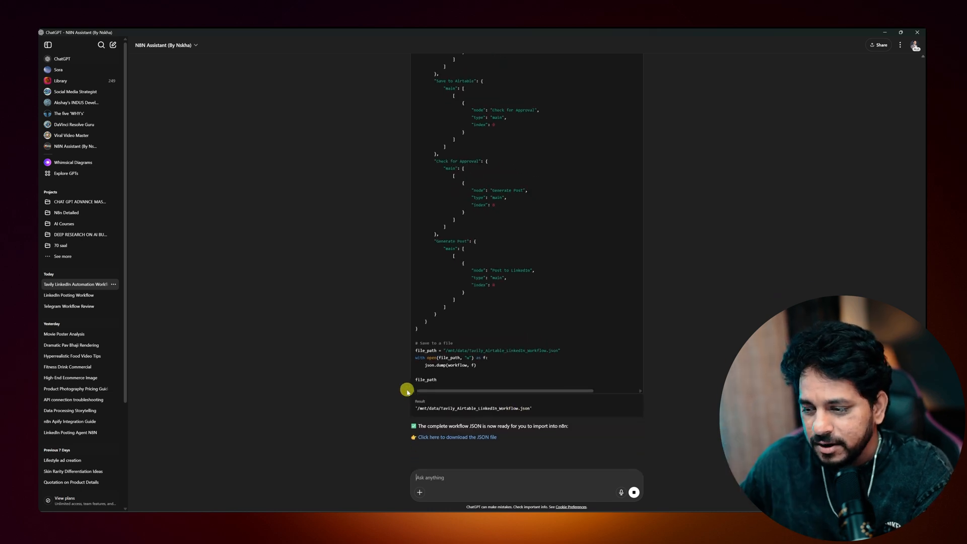
pyautogui.click(457, 433)
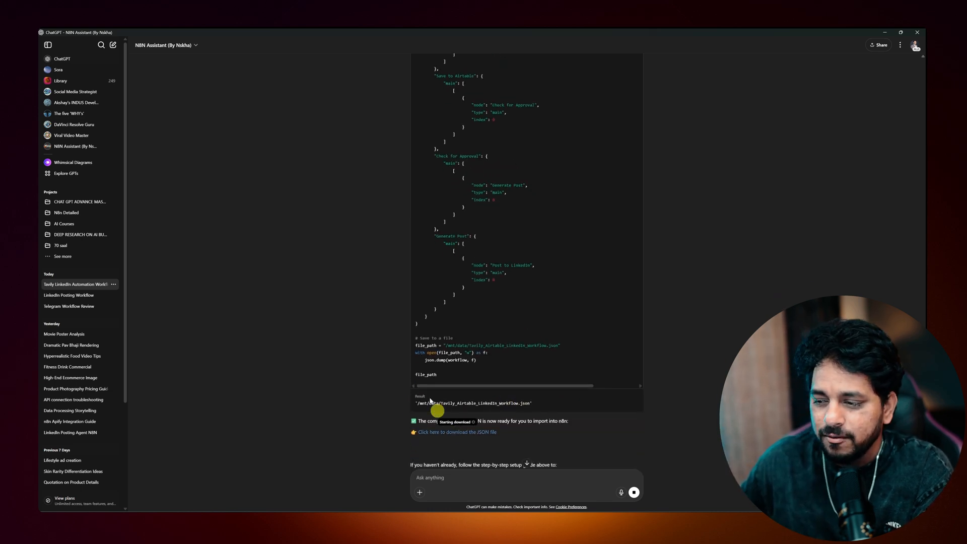
pyautogui.click(491, 330)
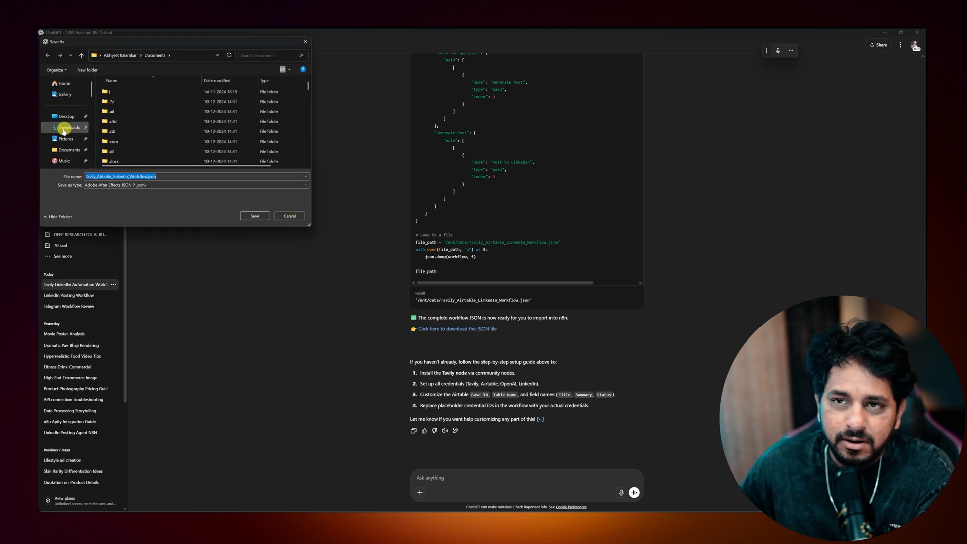
pyautogui.click(67, 142)
pyautogui.click(247, 215)
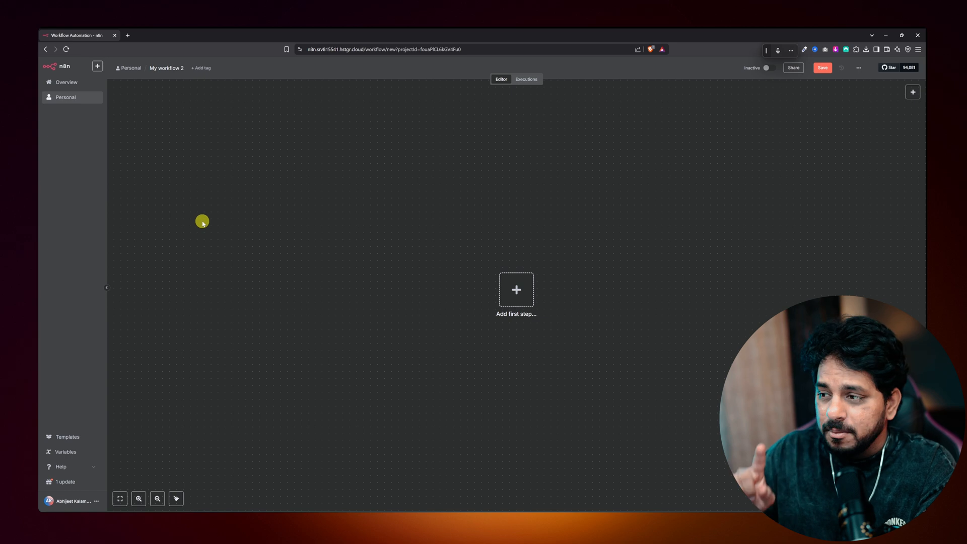
# Import Tavily_Airtable_LinkedIn_Workflow.json from the Pictures folder into the empty n8n workflow
pyautogui.click(860, 71)
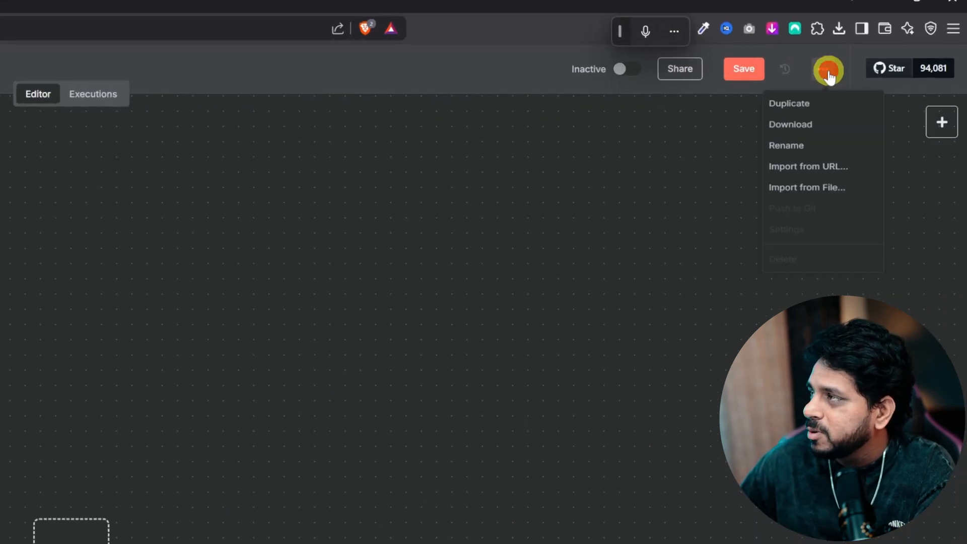
pyautogui.click(846, 196)
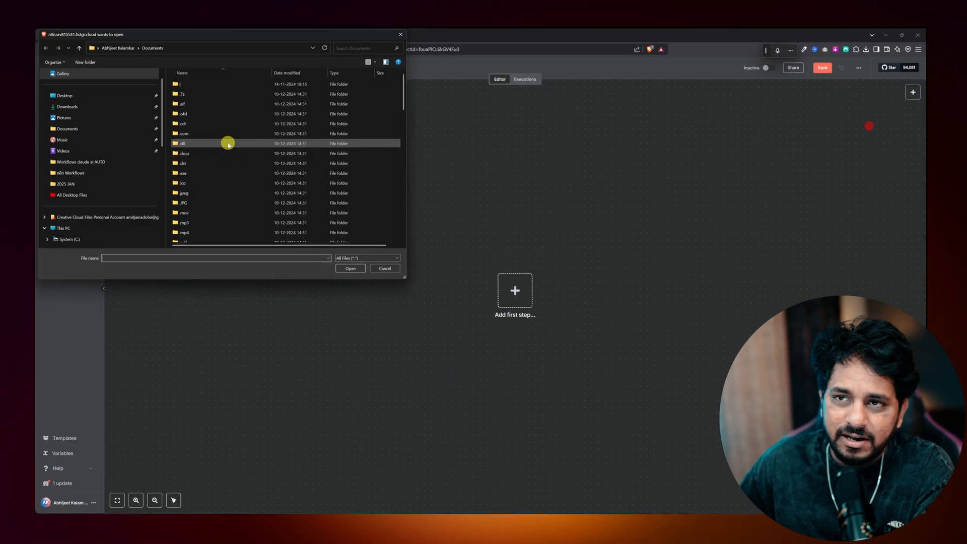
pyautogui.click(64, 117)
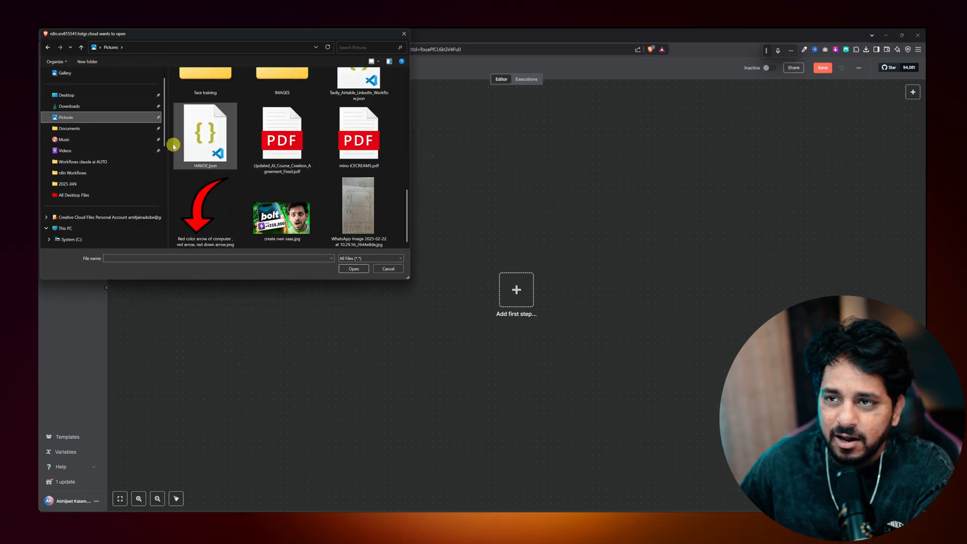
pyautogui.scroll(2, 236, 141)
pyautogui.click(360, 175)
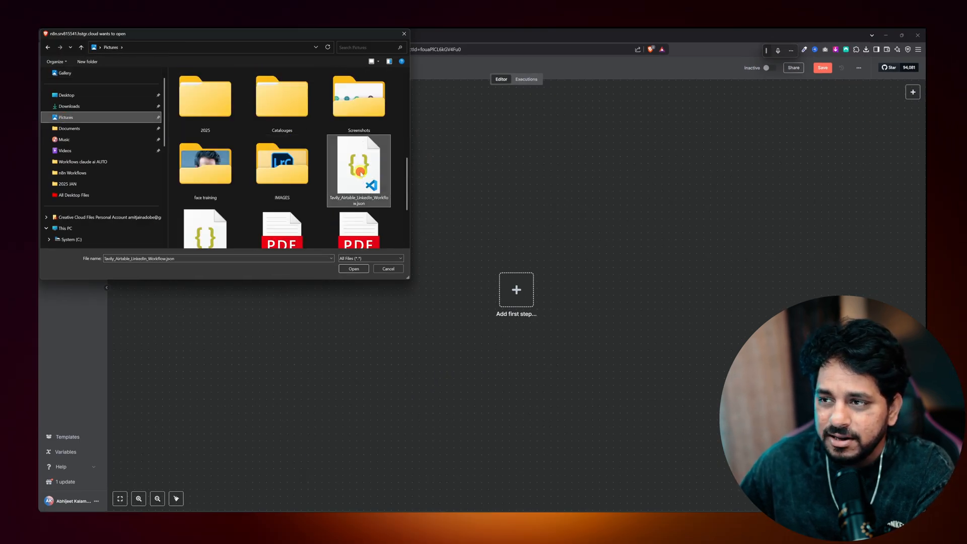
pyautogui.click(354, 270)
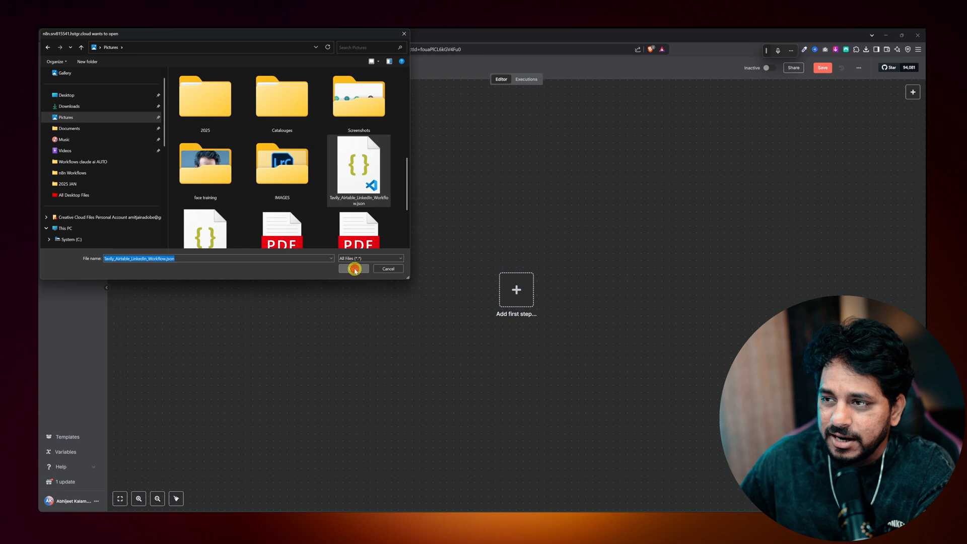
# Look over the imported nodes, check the Tavily Search node's parameters, and return to the canvas
pyautogui.moveTo(238, 217); pyautogui.dragTo(771, 396)
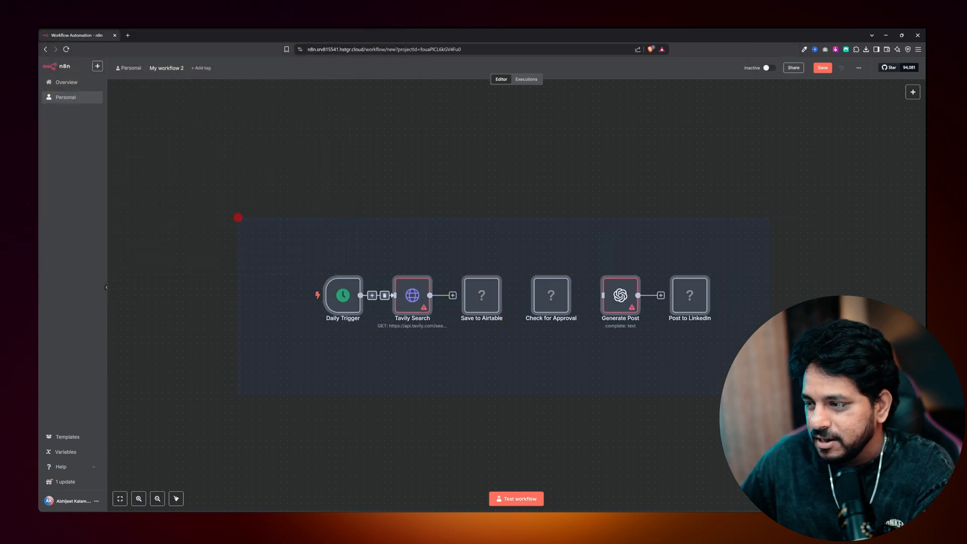
pyautogui.click(475, 383)
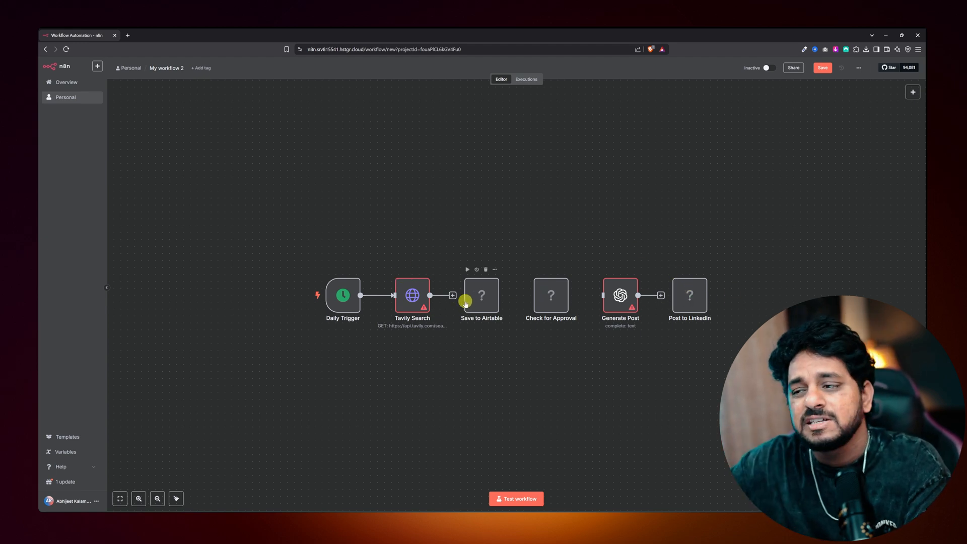
pyautogui.doubleClick(415, 296)
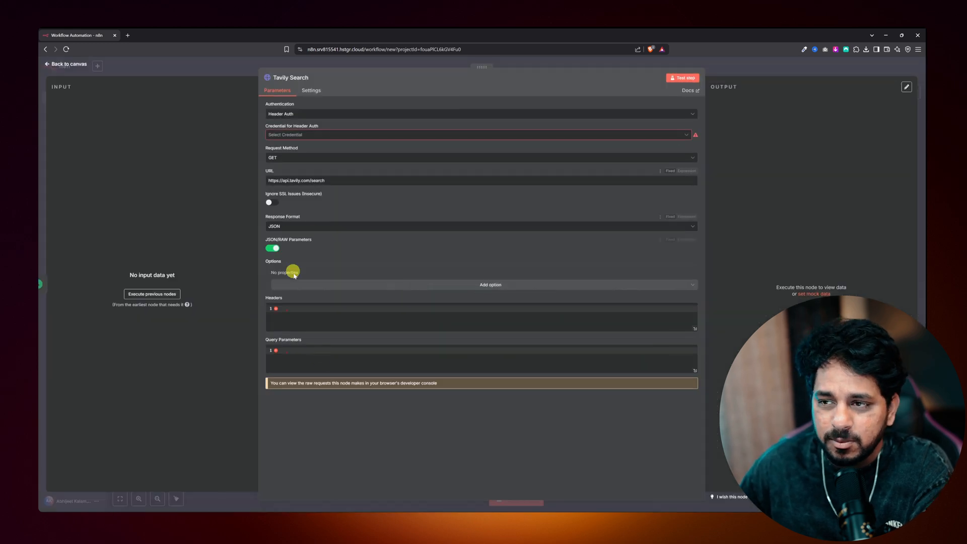
pyautogui.click(59, 65)
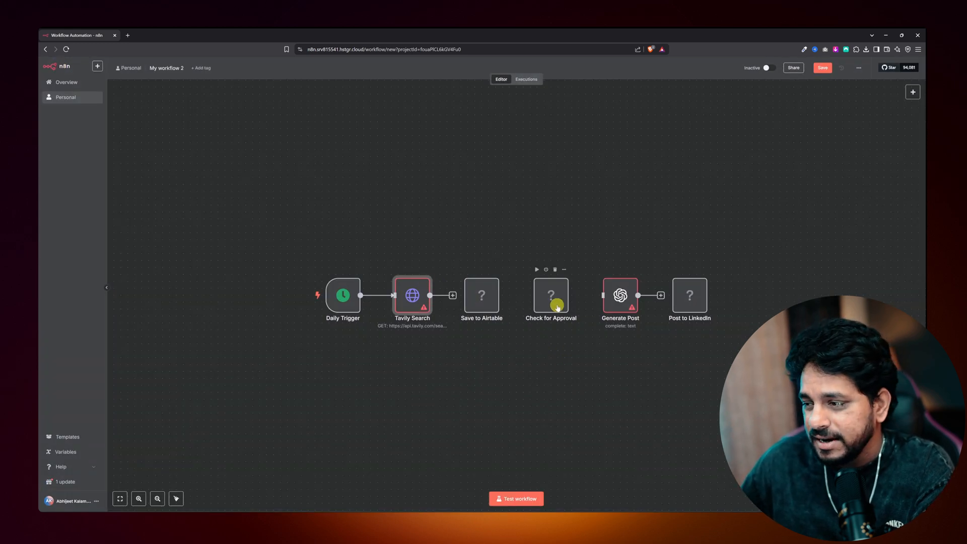
# Open the Generate Post node, enlarge its prompt field to read the full prompt, and return to the canvas
pyautogui.doubleClick(619, 297)
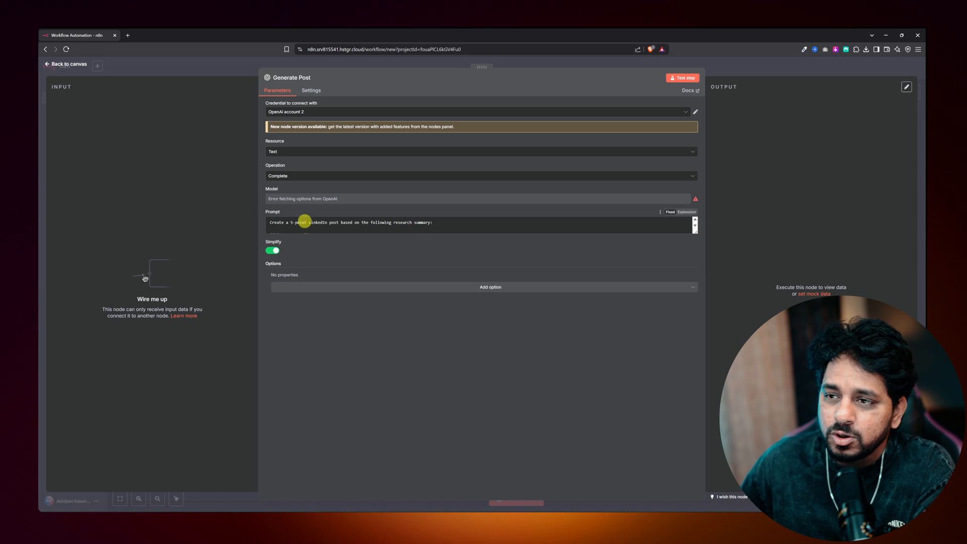
pyautogui.scroll(-1, 353, 226)
pyautogui.moveTo(696, 232); pyautogui.dragTo(697, 331)
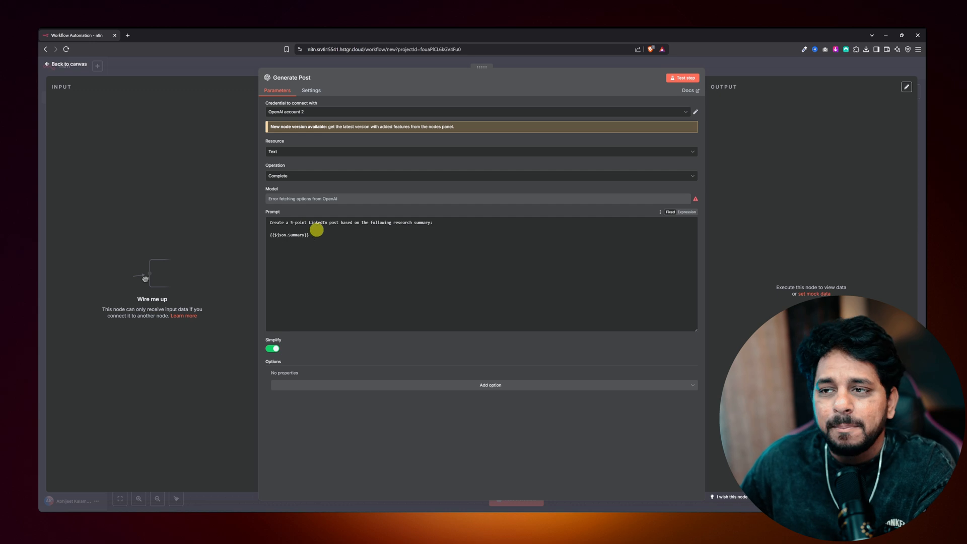
pyautogui.click(66, 64)
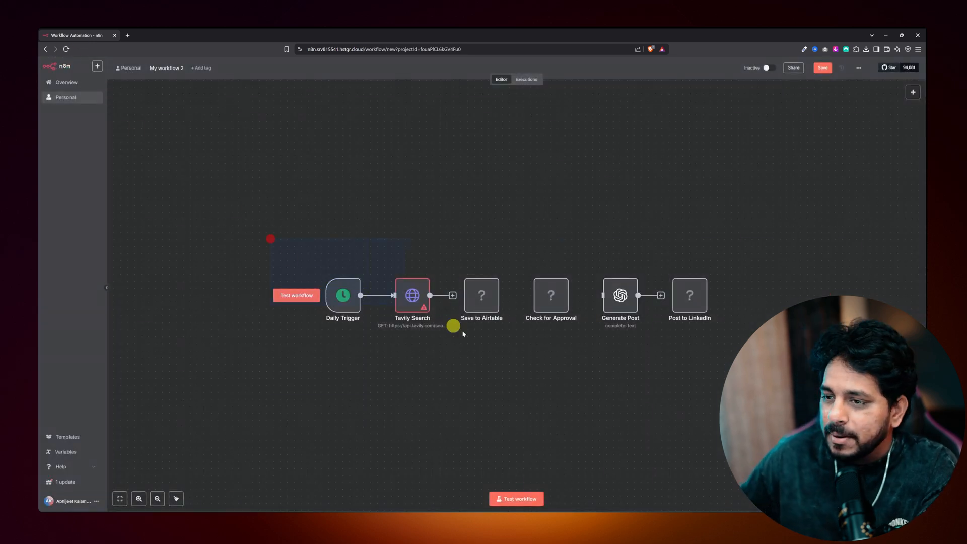
# Review the whole node chain, check the Save to Airtable node's details, and return to the canvas
pyautogui.moveTo(463, 334); pyautogui.dragTo(761, 378)
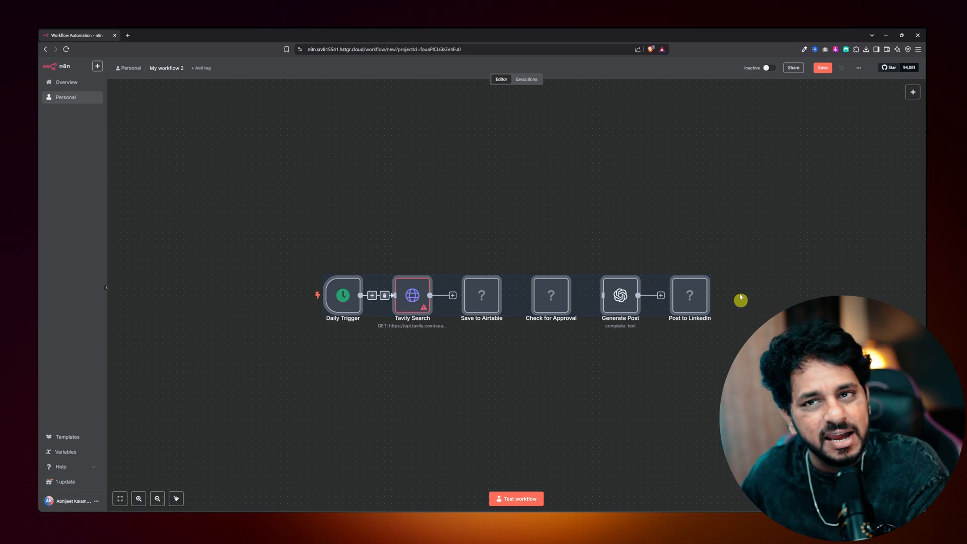
pyautogui.moveTo(284, 240)
pyautogui.mouseDown()
pyautogui.moveTo(494, 331)
pyautogui.moveTo(285, 240)
pyautogui.mouseUp()
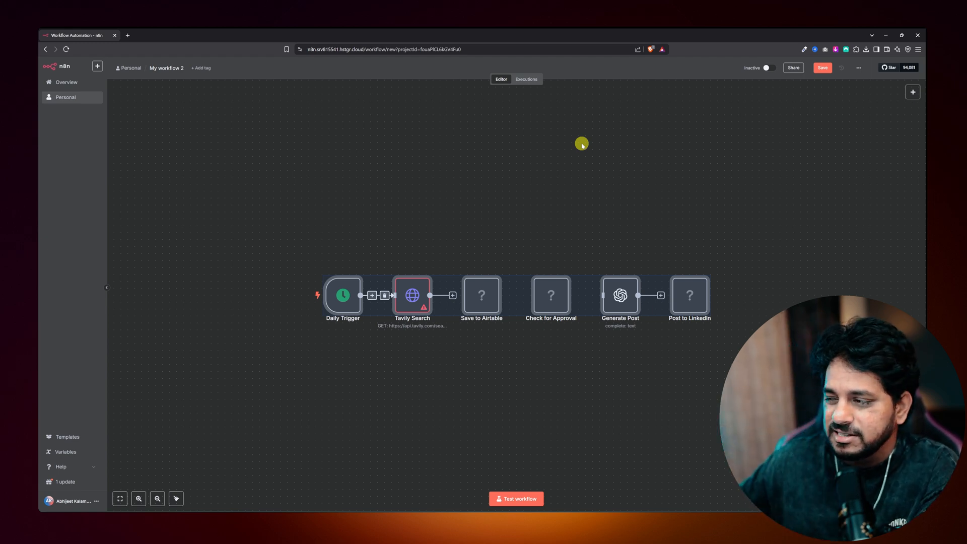
pyautogui.click(438, 361)
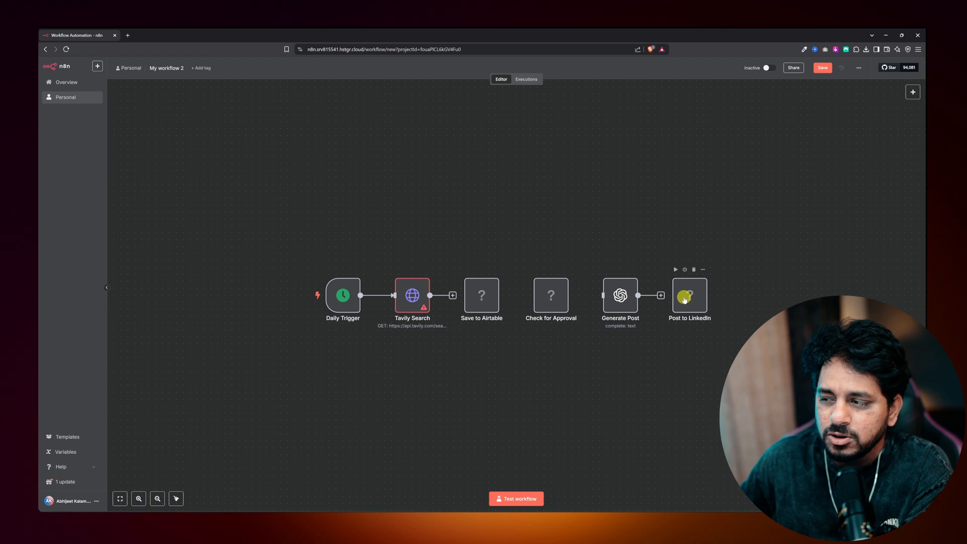
pyautogui.doubleClick(482, 296)
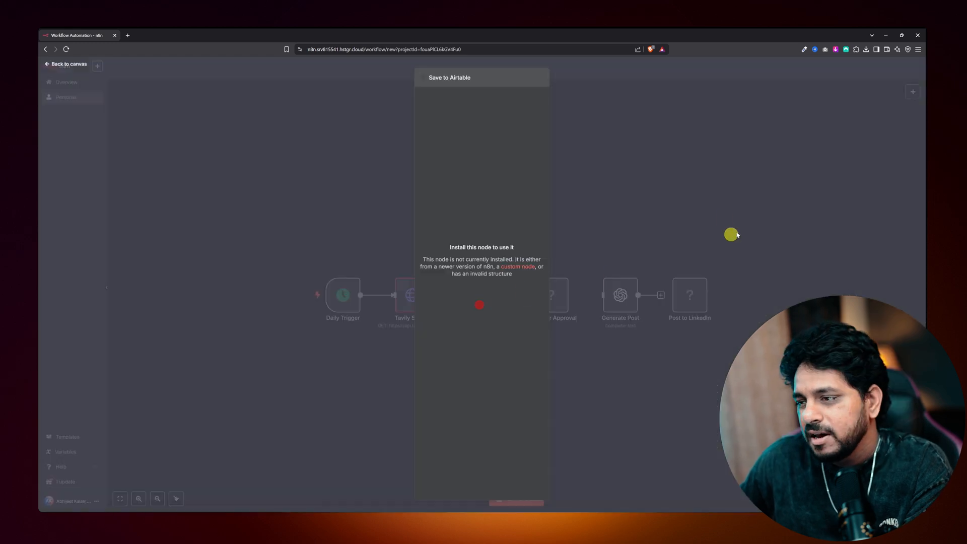
pyautogui.click(730, 234)
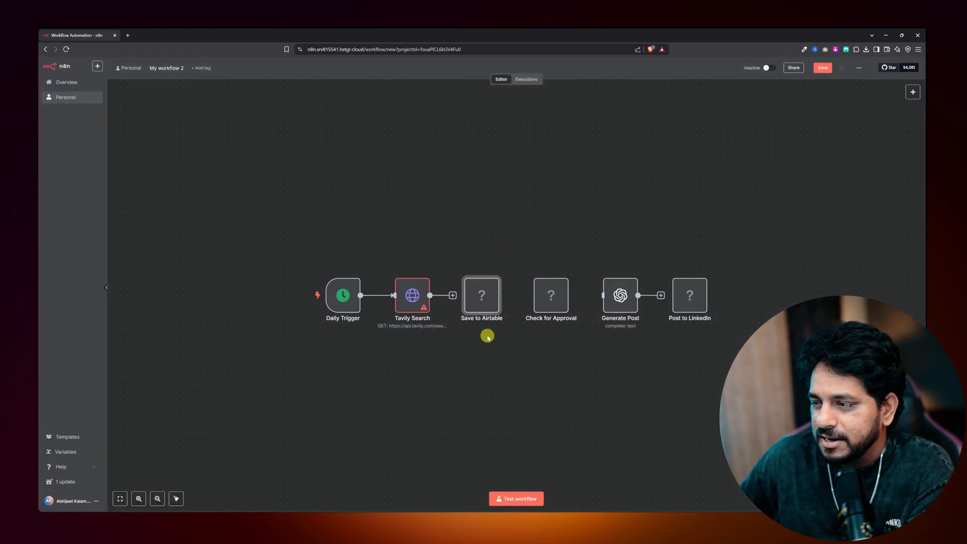
# Move the Check for Approval, Generate Post and Post to LinkedIn nodes above the row of the remaining nodes
pyautogui.moveTo(540, 299); pyautogui.dragTo(539, 239)
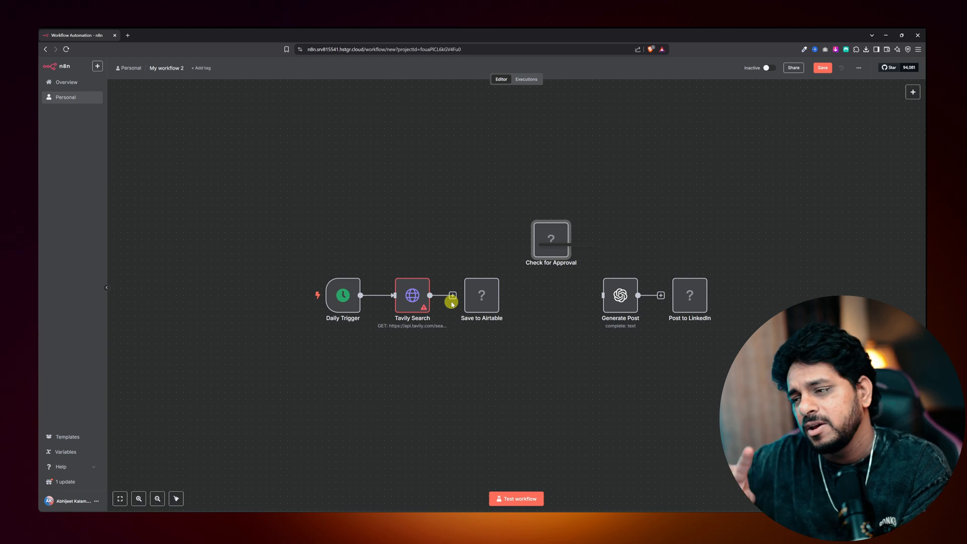
pyautogui.moveTo(617, 298); pyautogui.dragTo(611, 237)
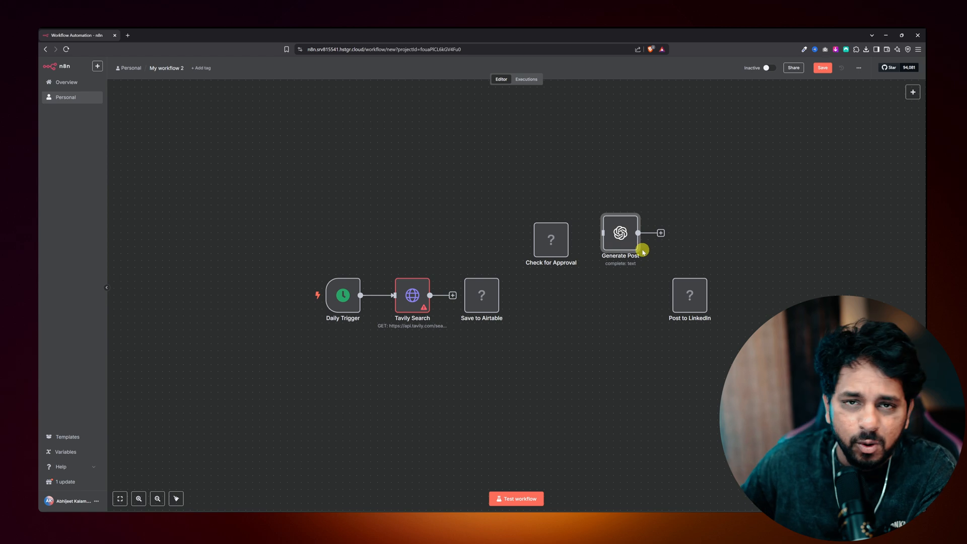
pyautogui.moveTo(689, 313); pyautogui.dragTo(695, 251)
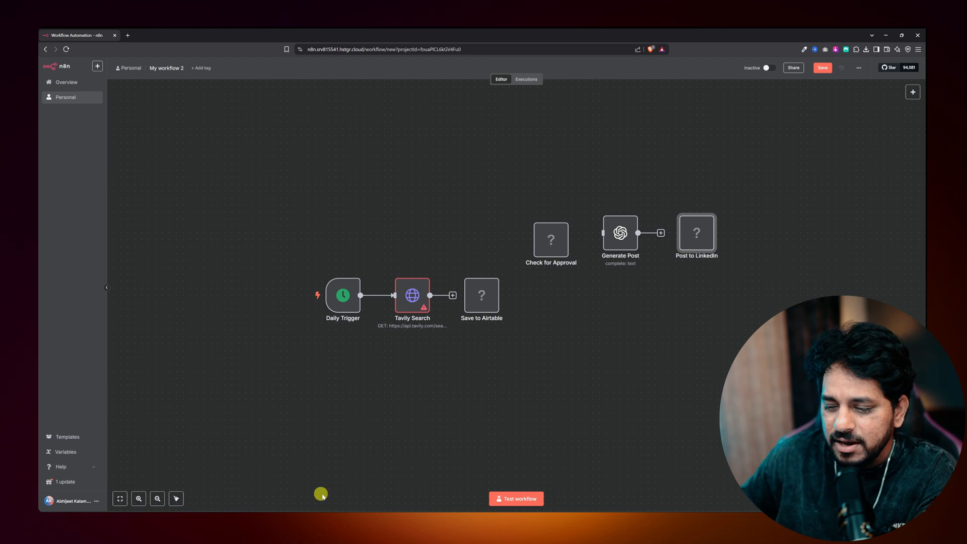
# Switch to ChatGPT and review the N8N Assistant conversation back up to the original prompt and workflow overview
pyautogui.hotkey('alt', 'Tab')
pyautogui.scroll(5, 322, 242)
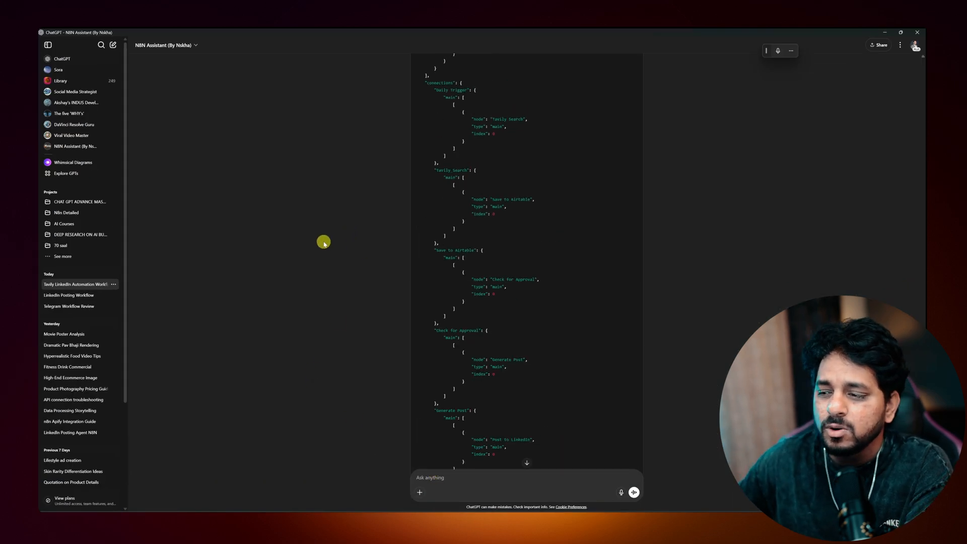
pyautogui.scroll(10, 326, 240)
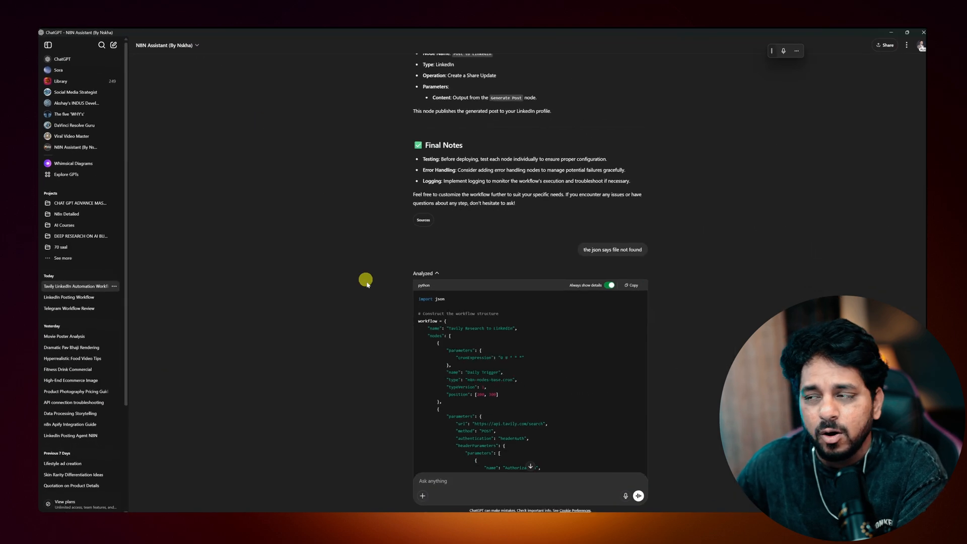
pyautogui.scroll(15, 331, 255)
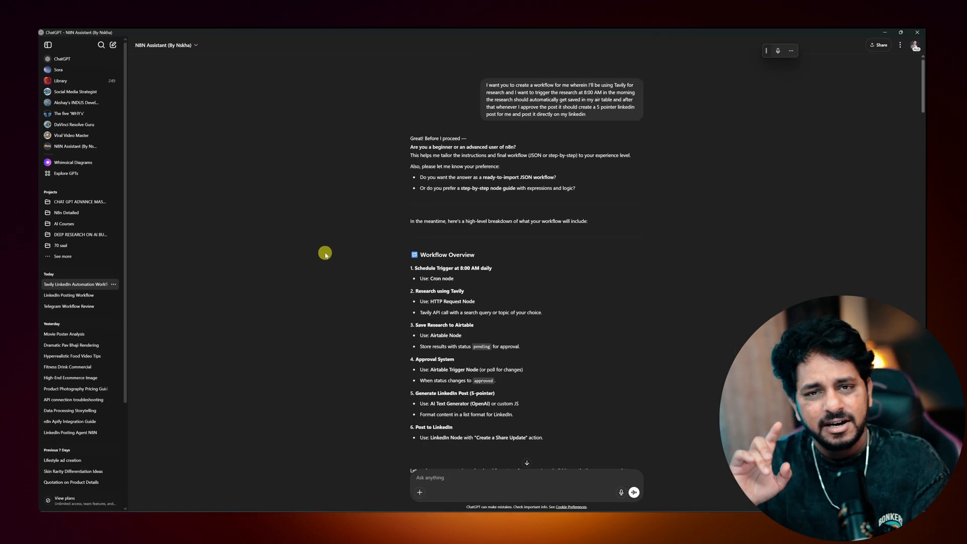